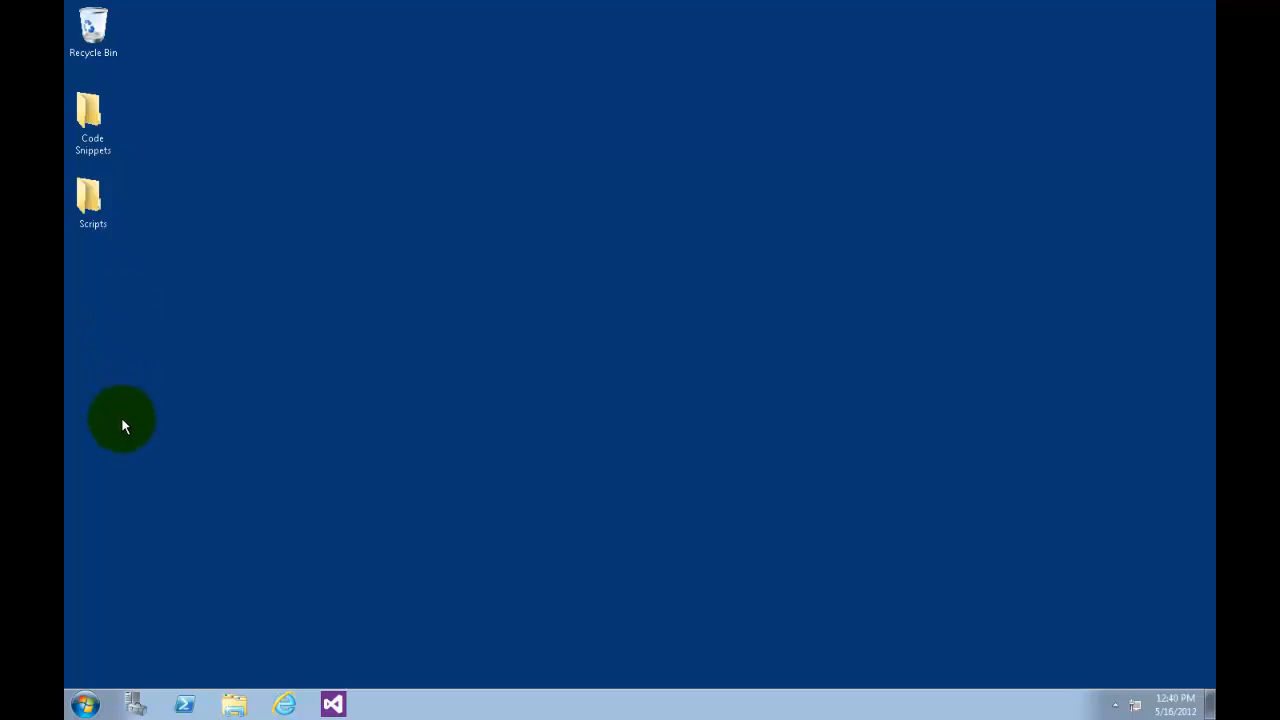
Step: Launch the web browser and open the TFS FF Web Access bookmark
left_click(285, 704)
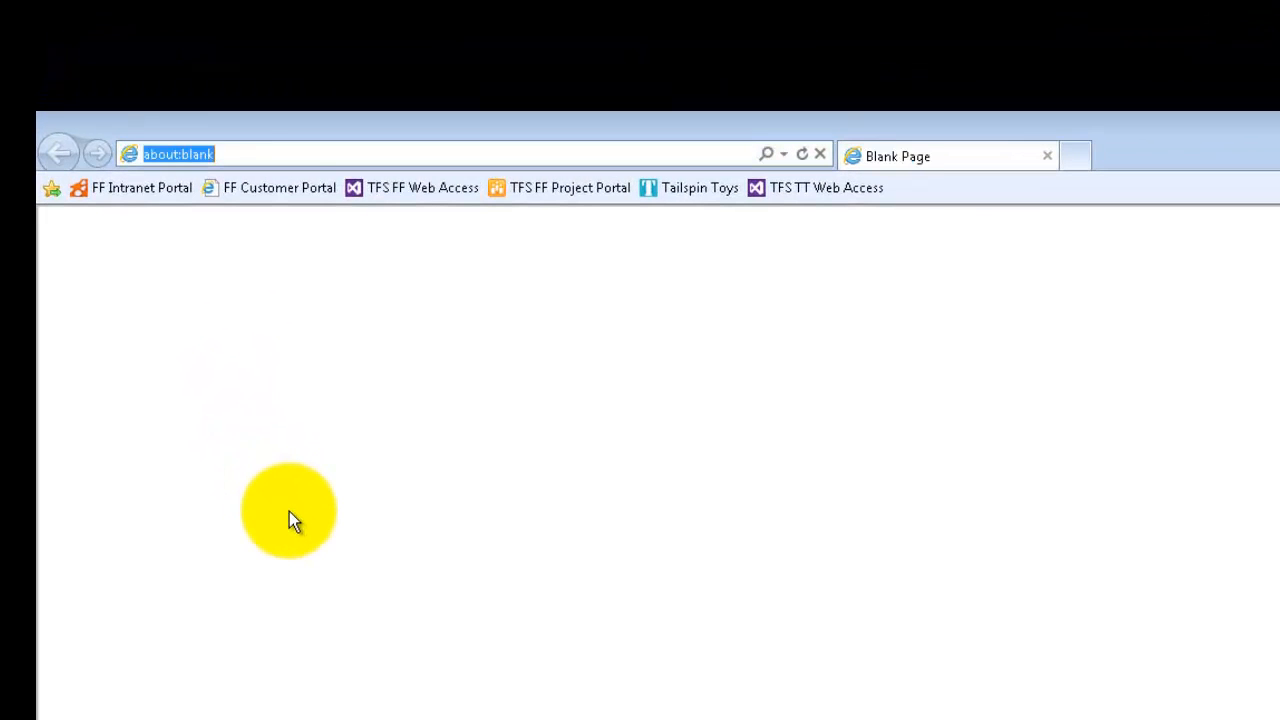
left_click(455, 188)
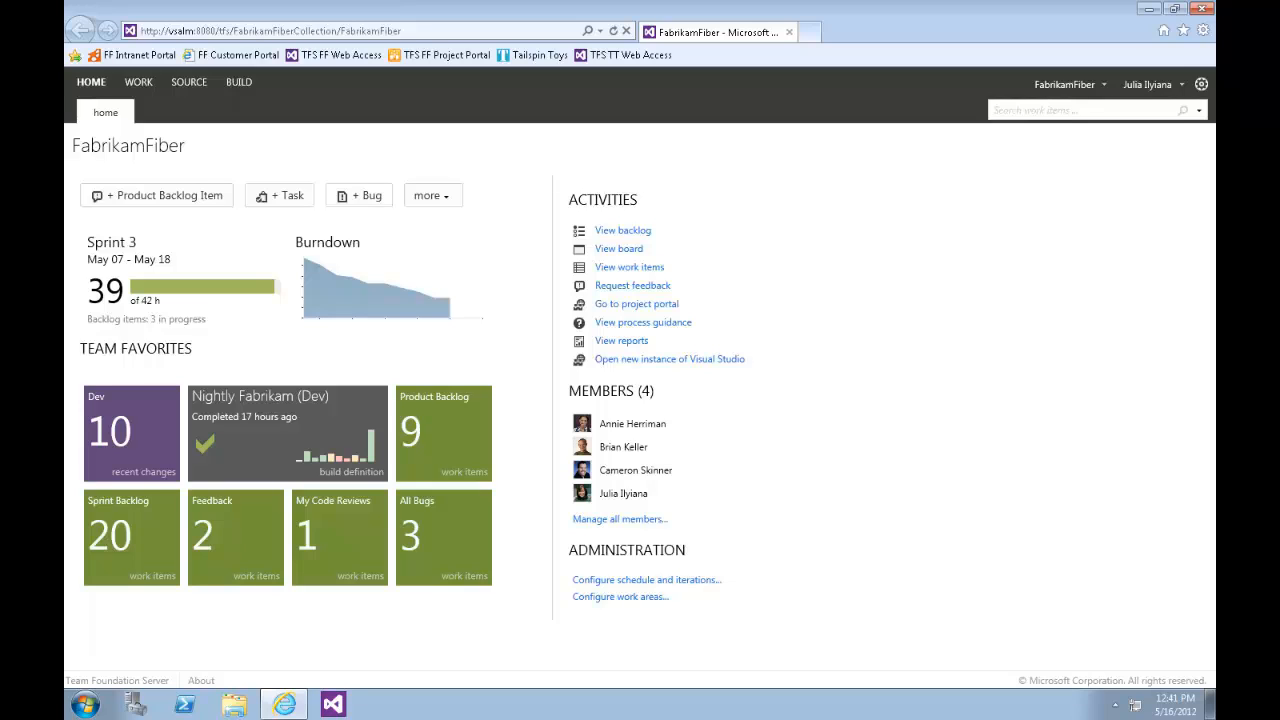
Step: Browse the build definitions list and the Nightly Fabrikam (Dev) context menu, then return to the project home page
left_click(242, 86)
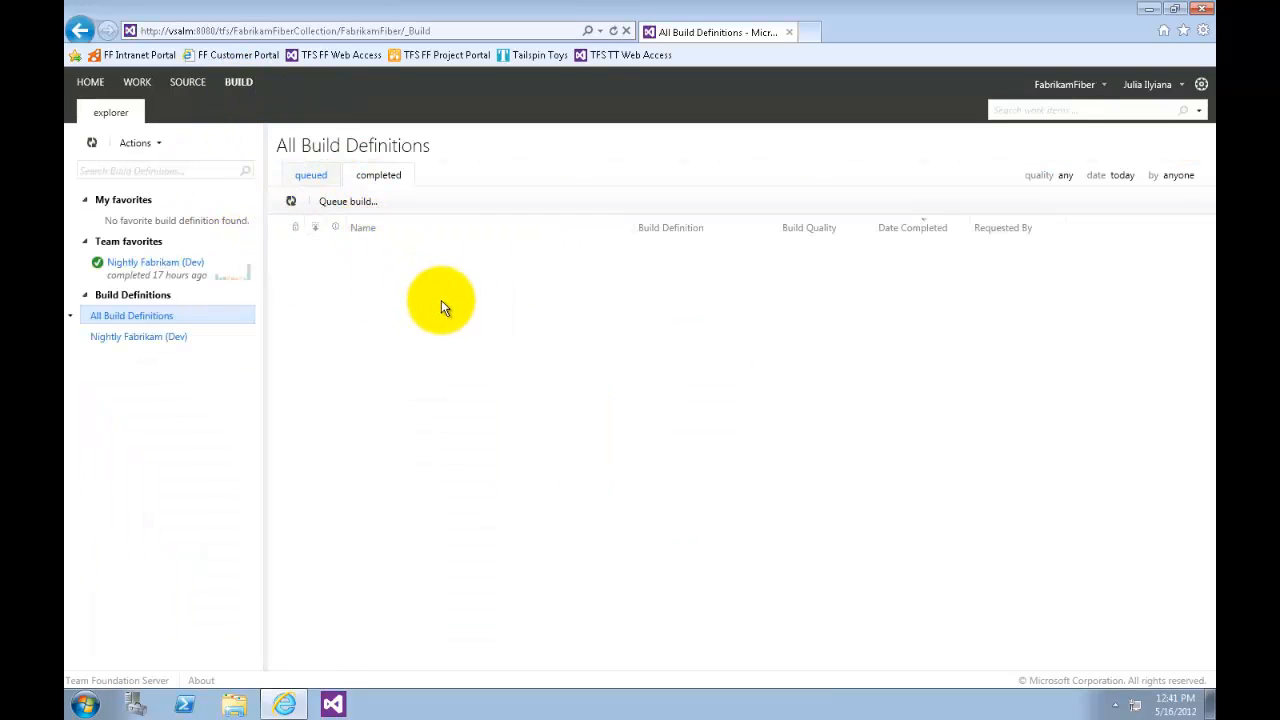
left_click(86, 296)
left_click(86, 296)
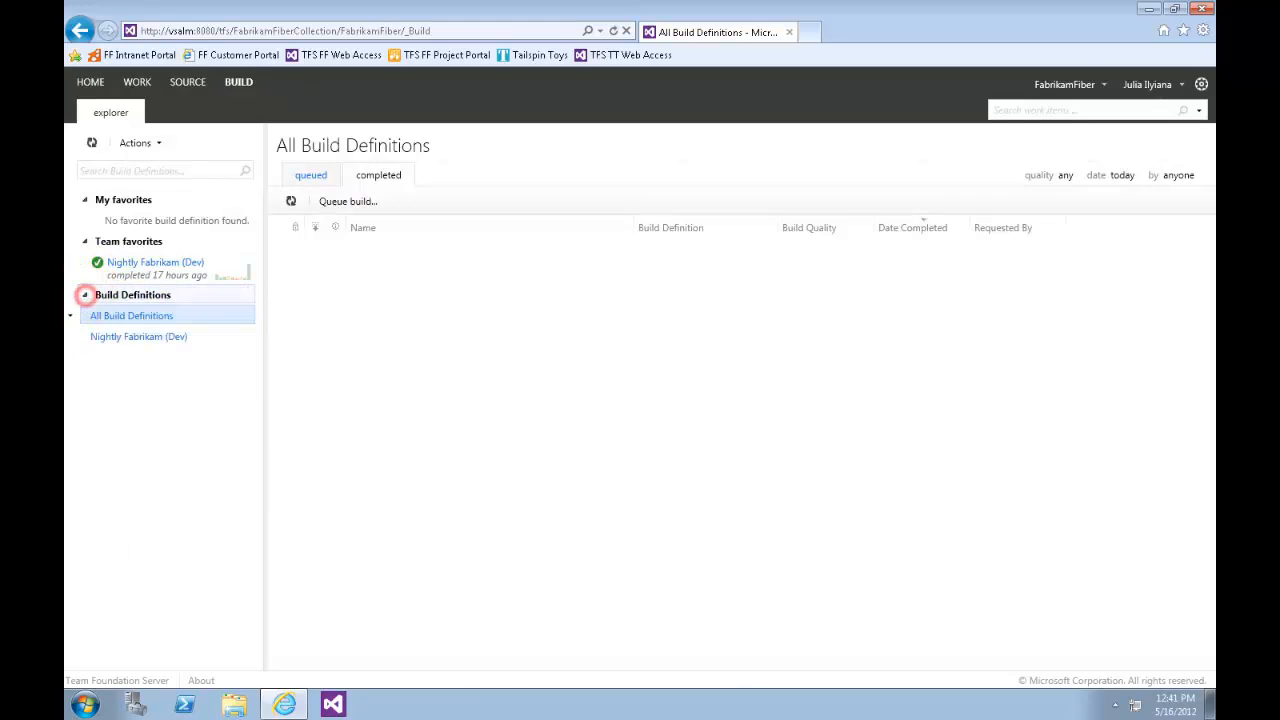
right_click(155, 340)
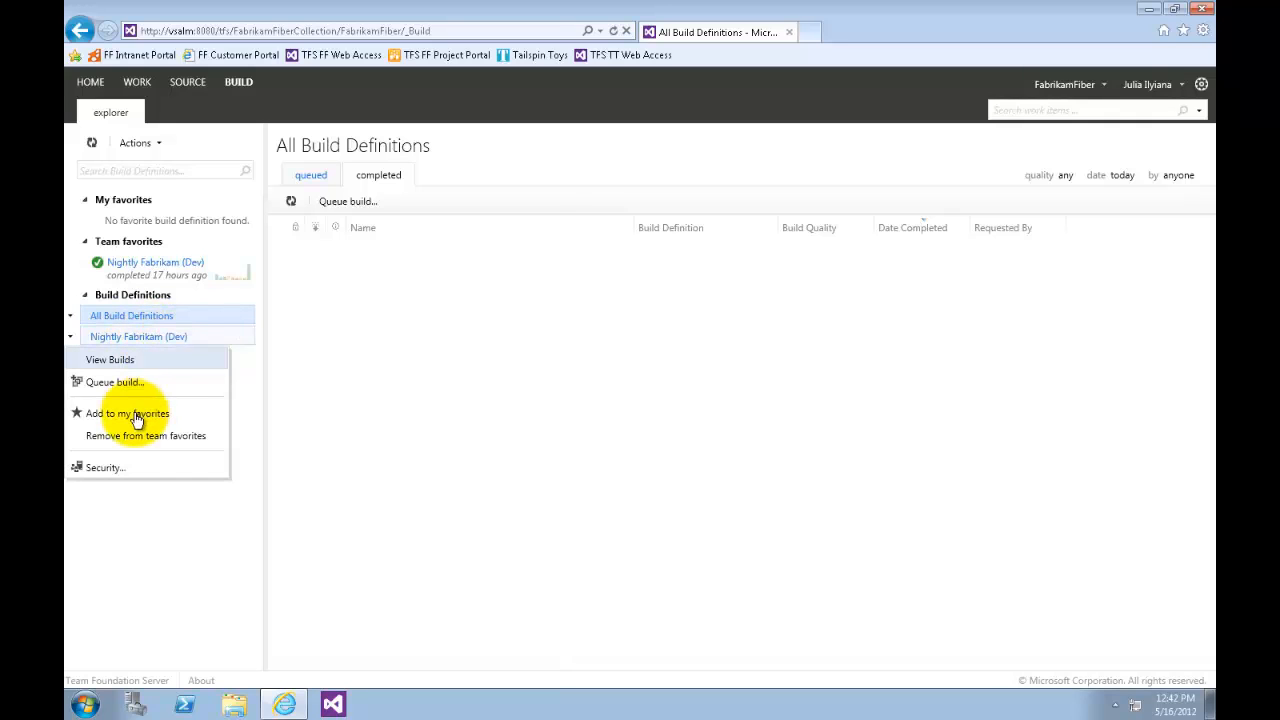
left_click(100, 93)
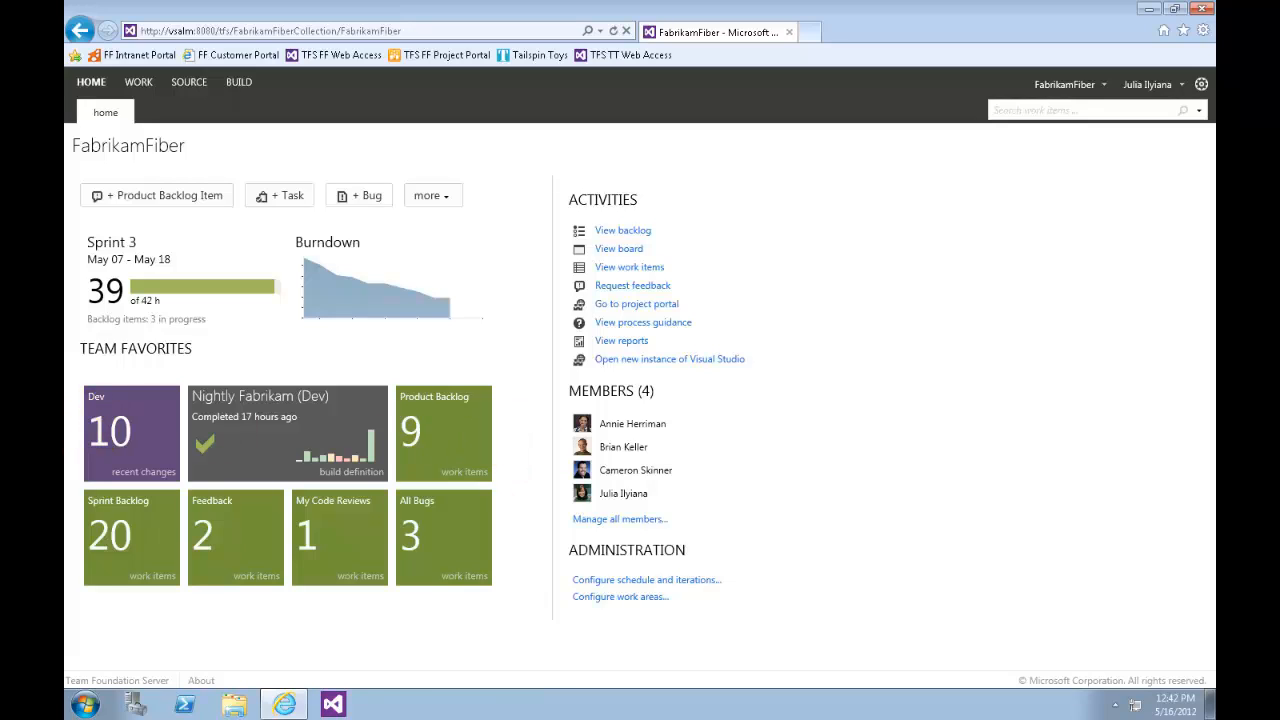
Step: Open the project and team switcher to view the recent projects and teams, then dismiss it
left_click(1105, 82)
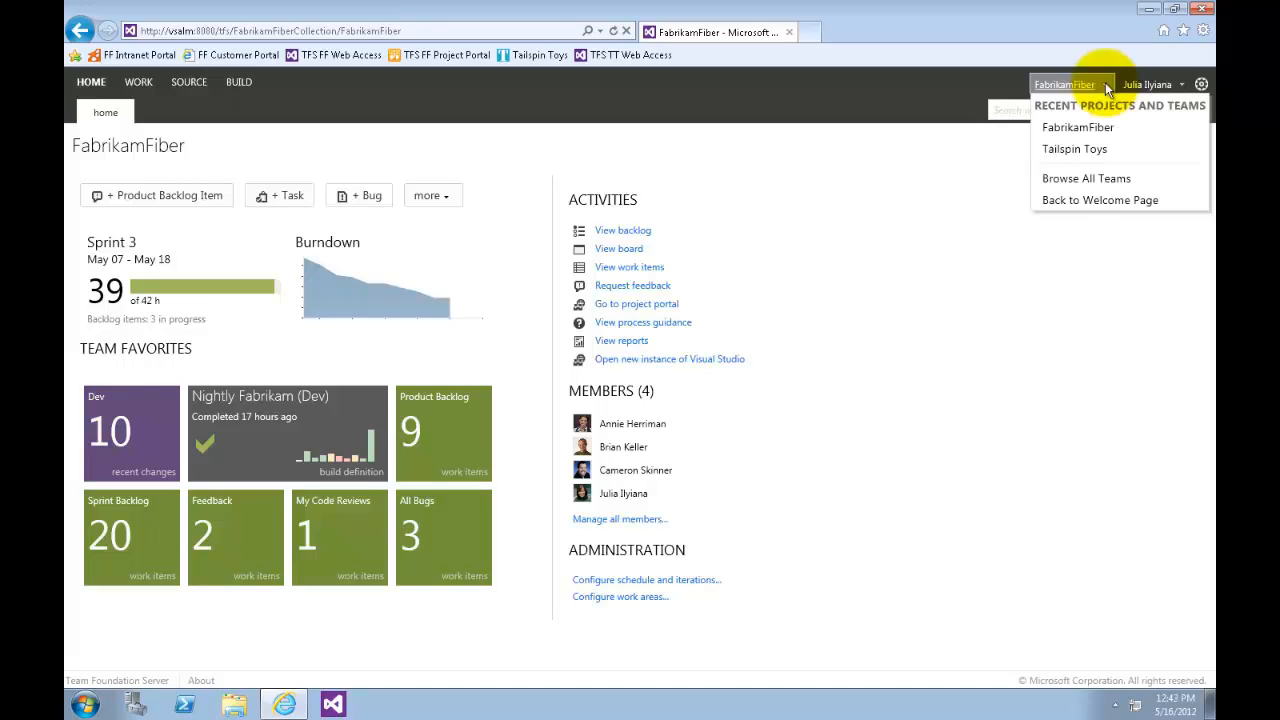
left_click(721, 198)
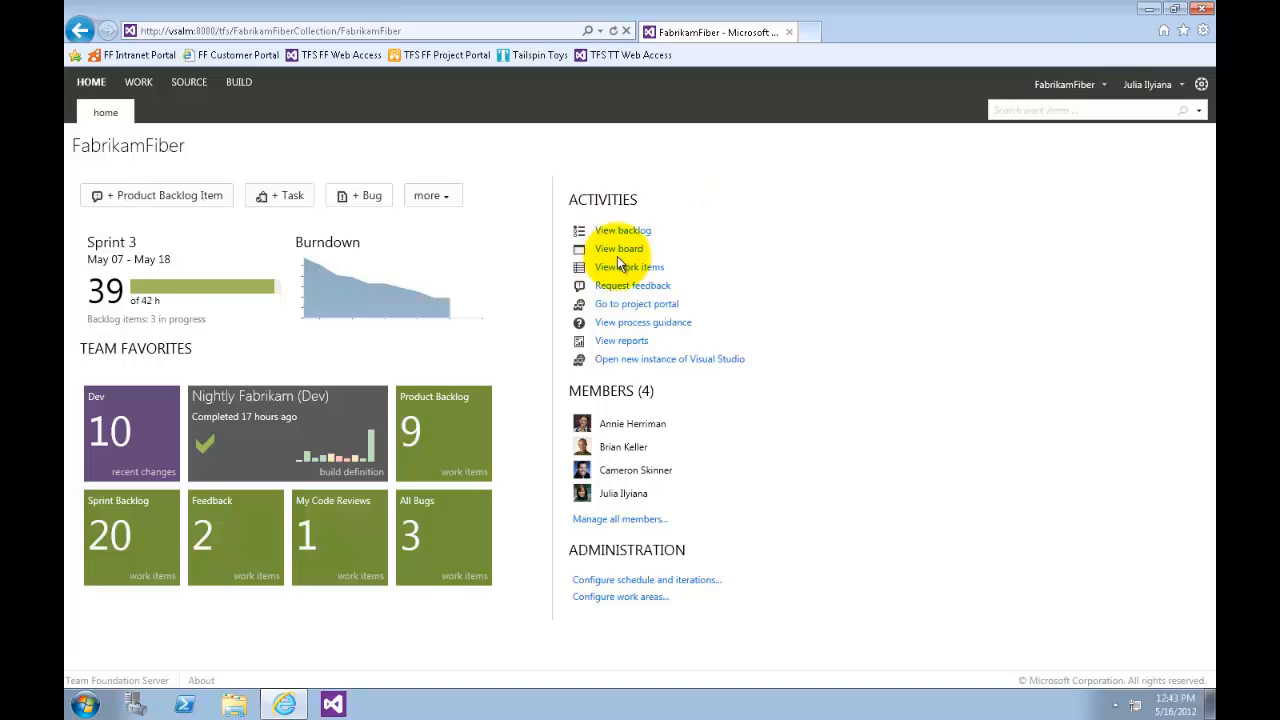
left_click(1106, 92)
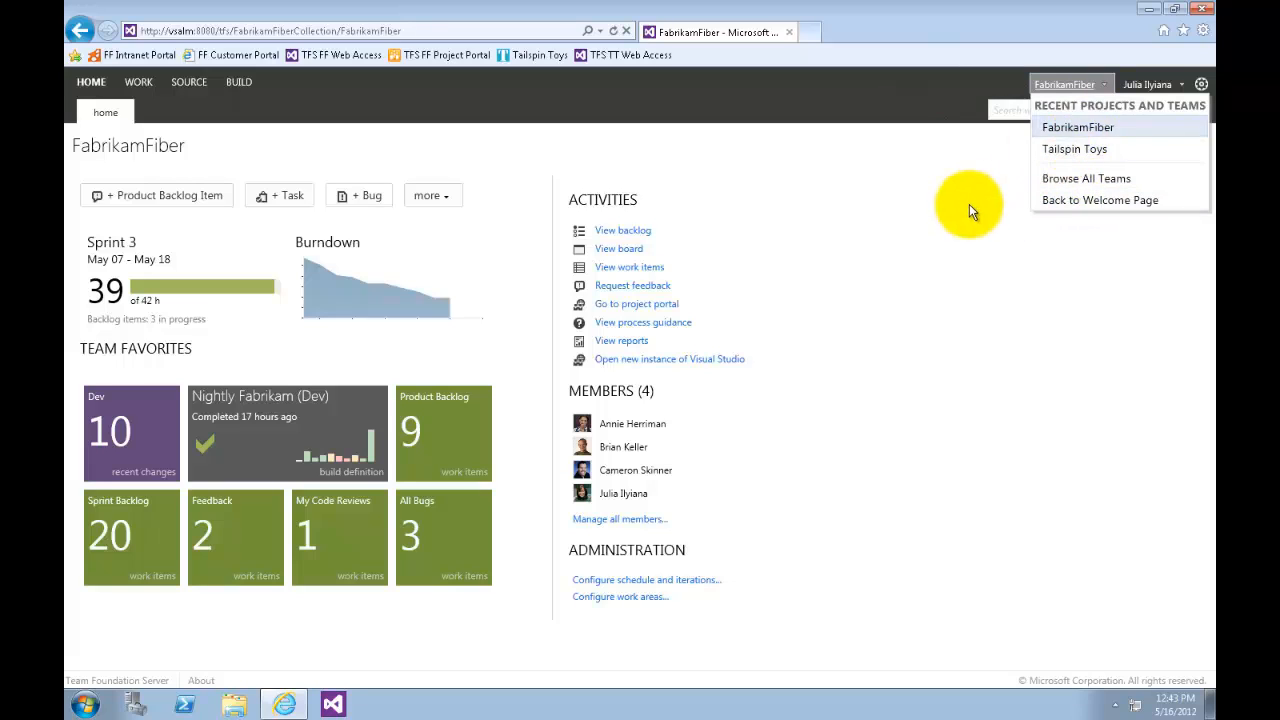
left_click(914, 213)
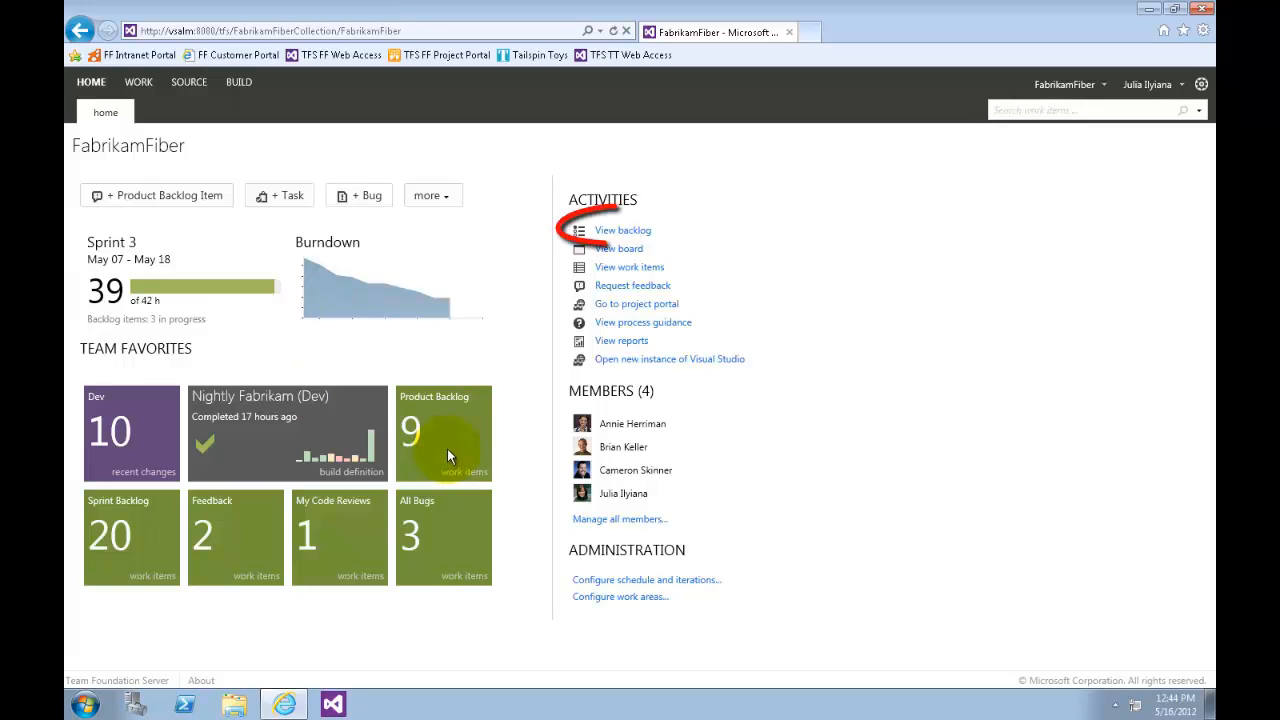
Step: Open the product backlog and add a Product Backlog Item titled "Customer Should See weather-related outages on portal"
left_click(633, 233)
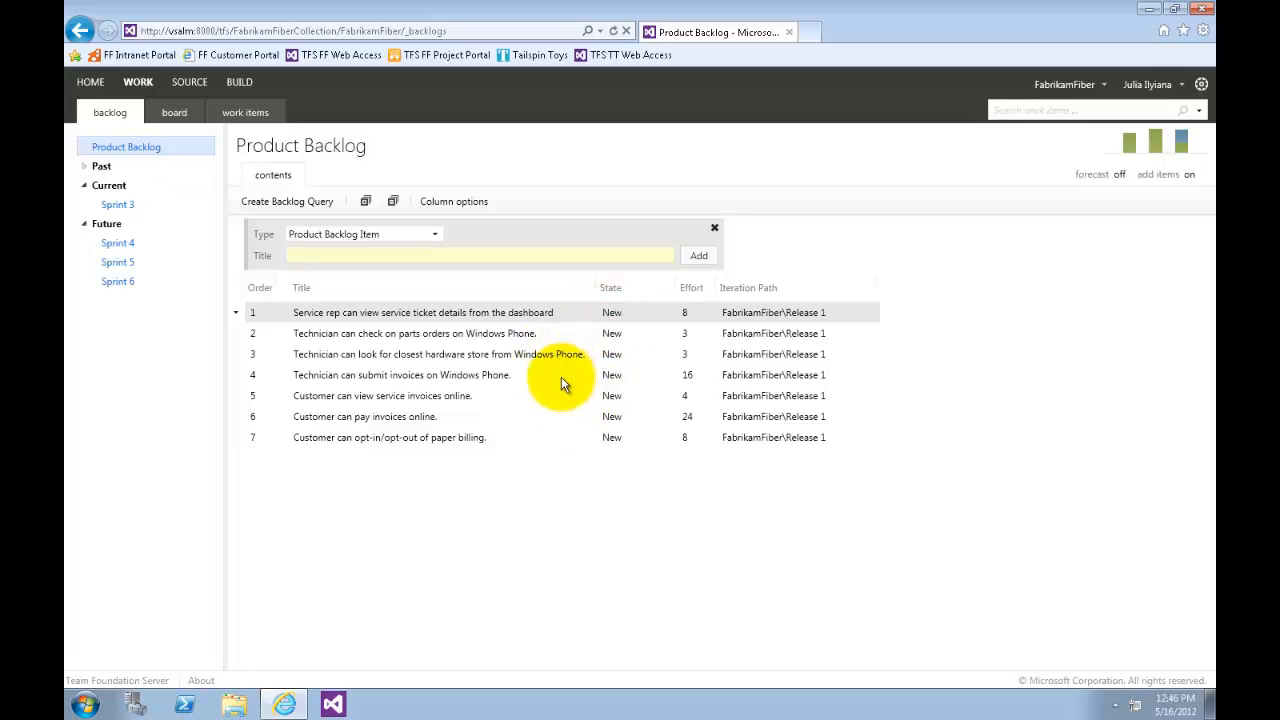
left_click(439, 440)
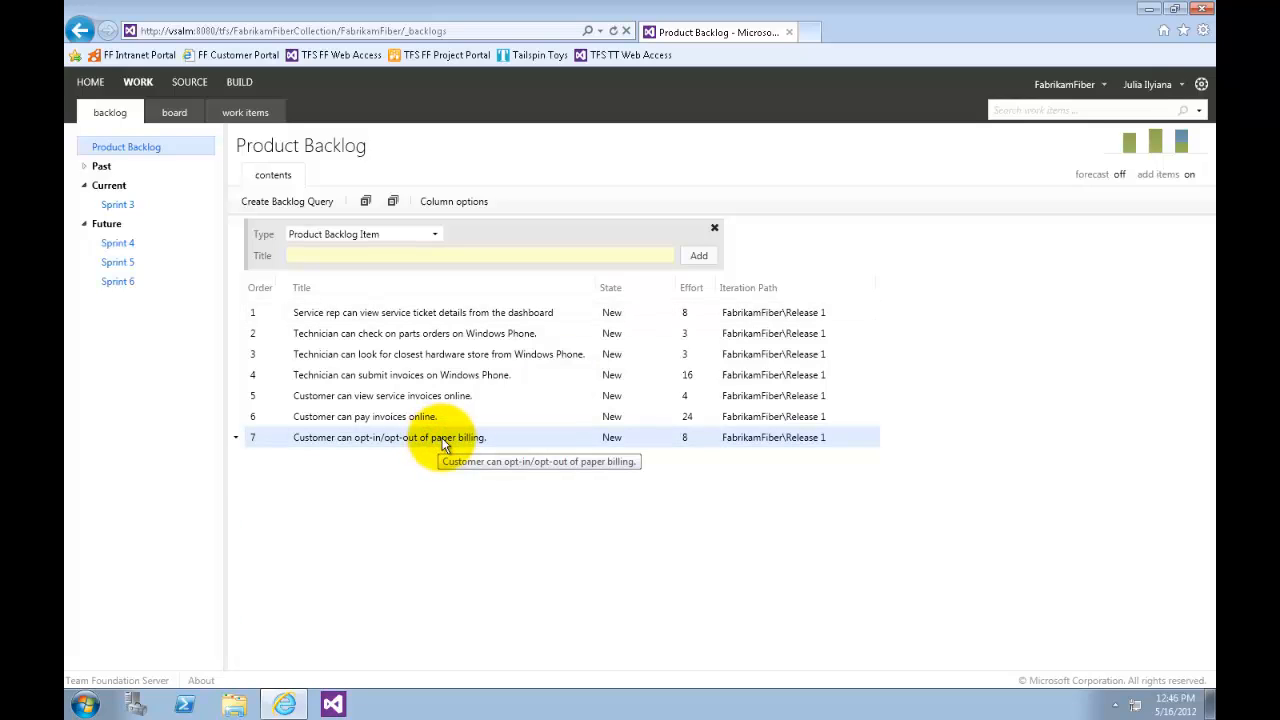
left_click(472, 258)
type("Customer ")
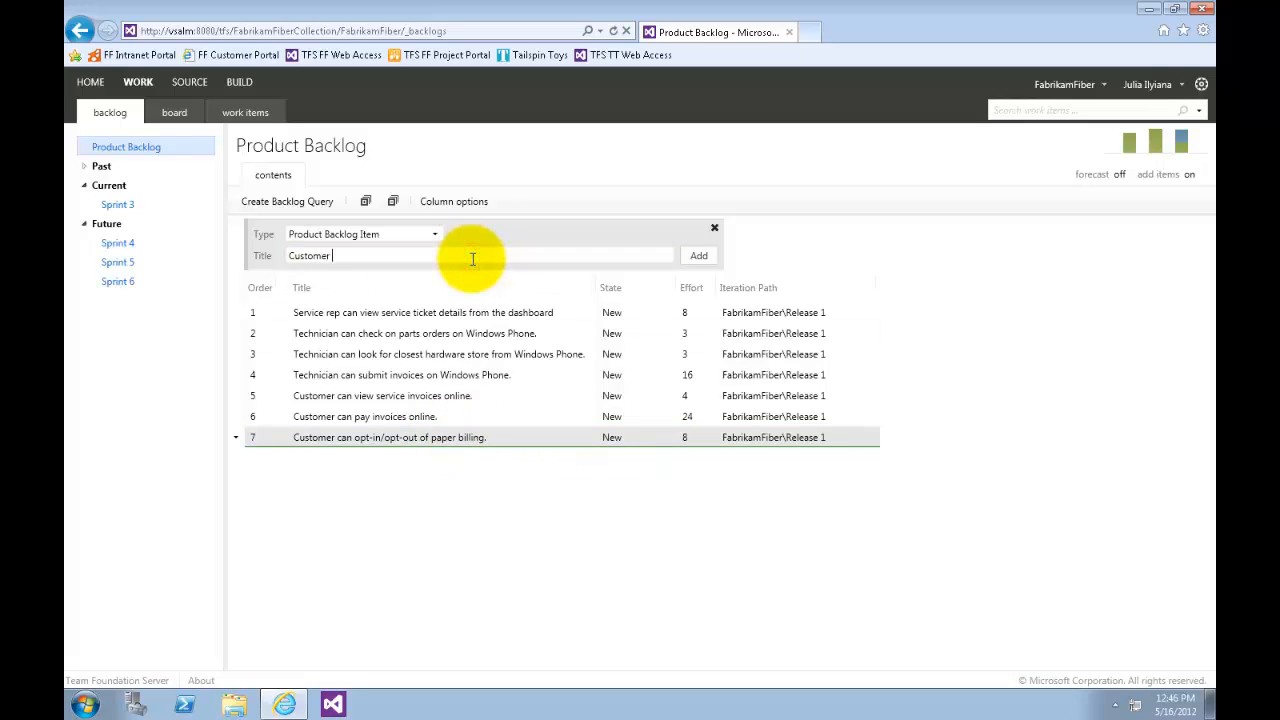
type("Should See weather-related outages")
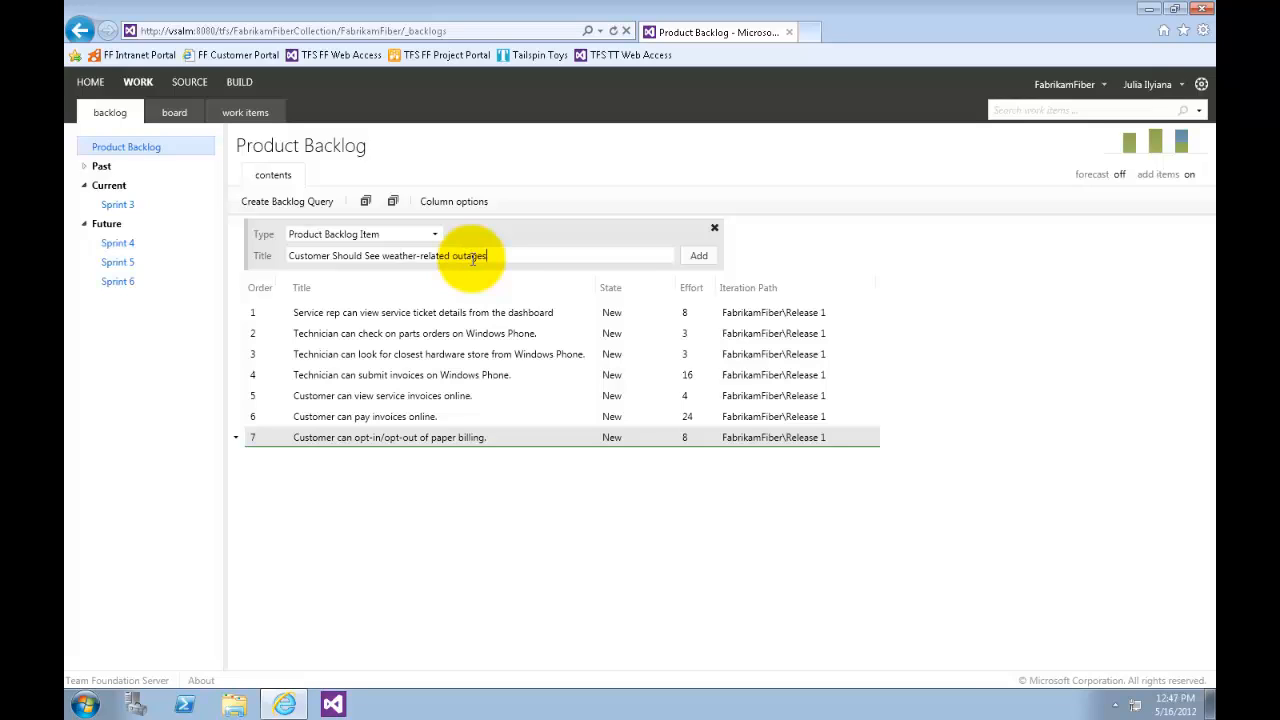
type(" on portal")
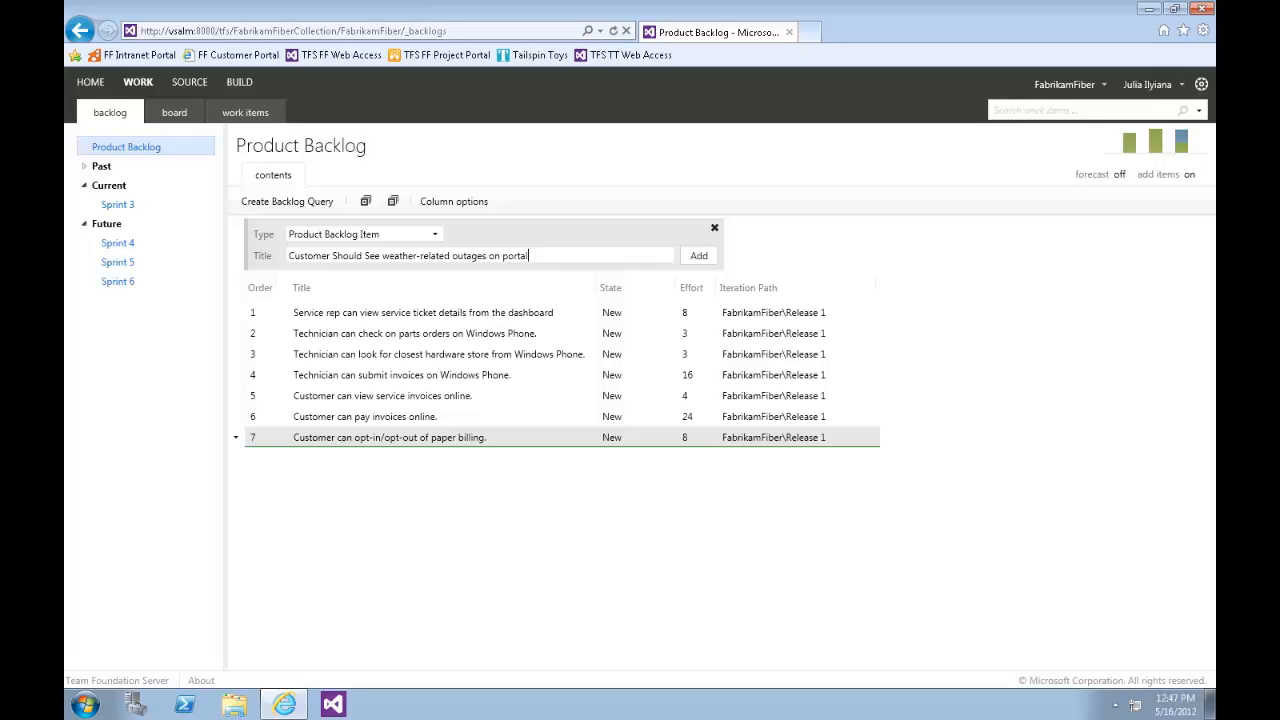
left_click(692, 257)
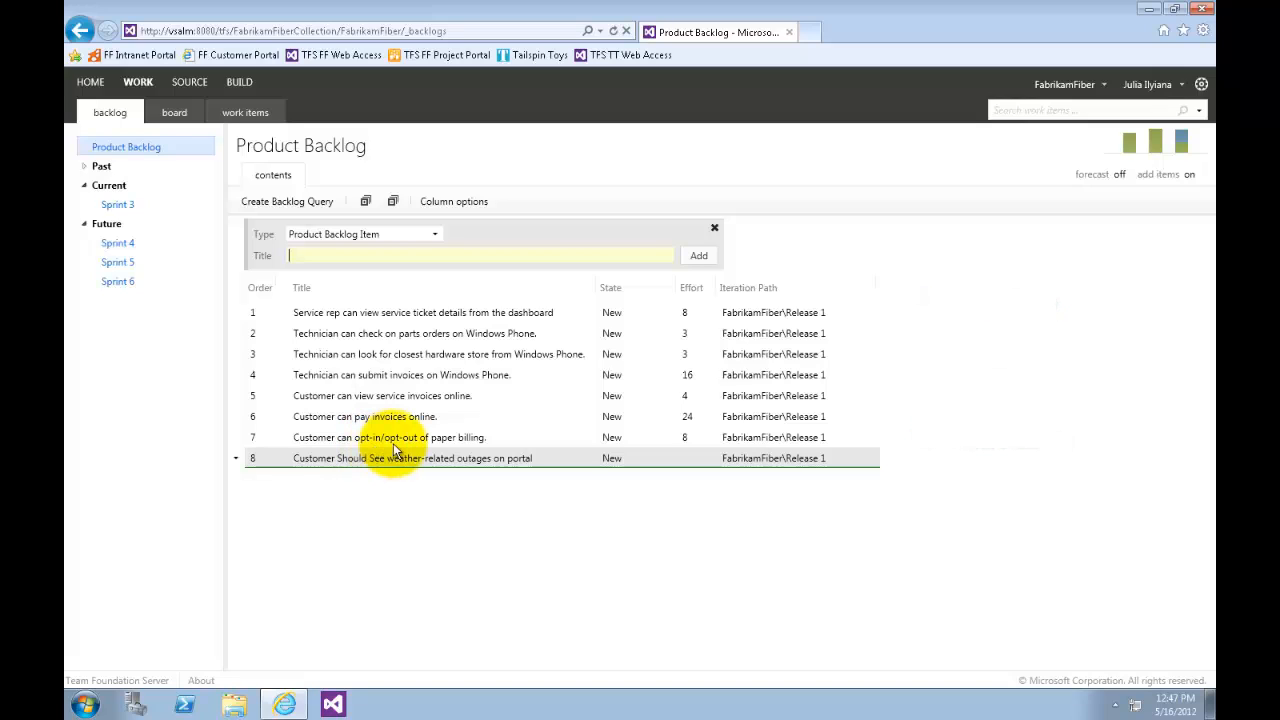
Step: Move the new weather-outages item to the top of the backlog order
left_click(508, 459)
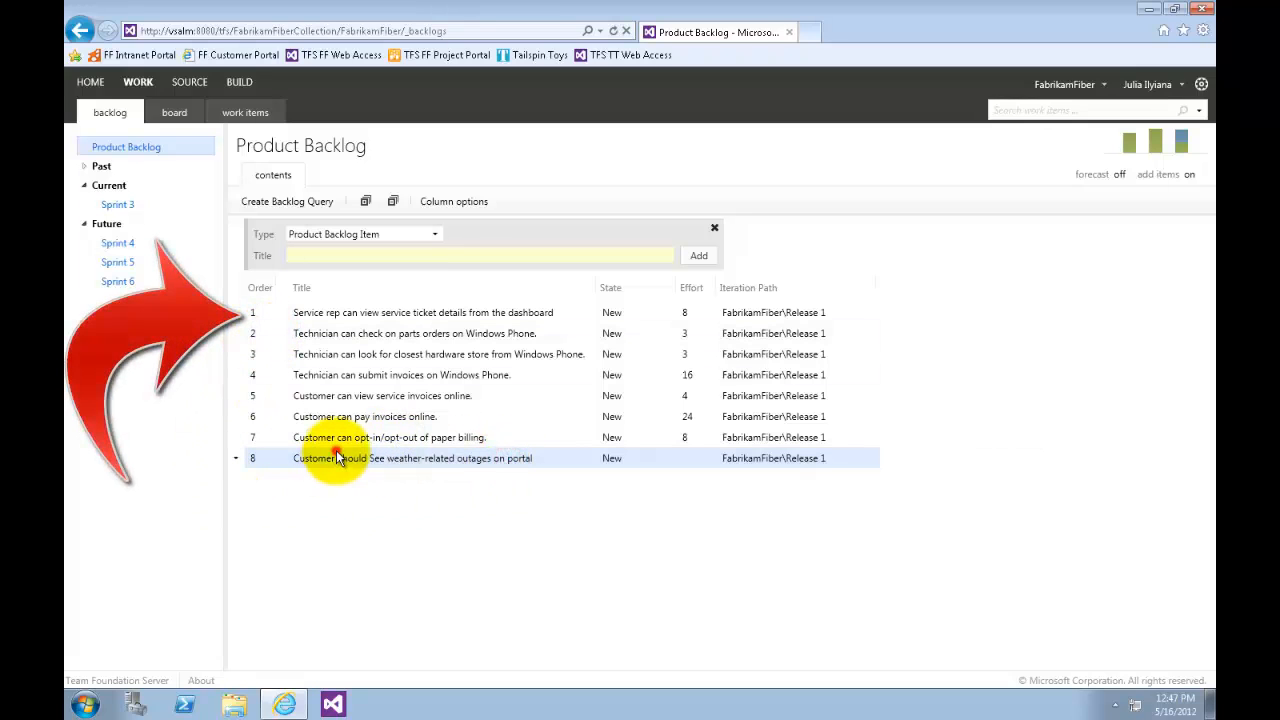
left_click_drag(337, 455, 534, 311)
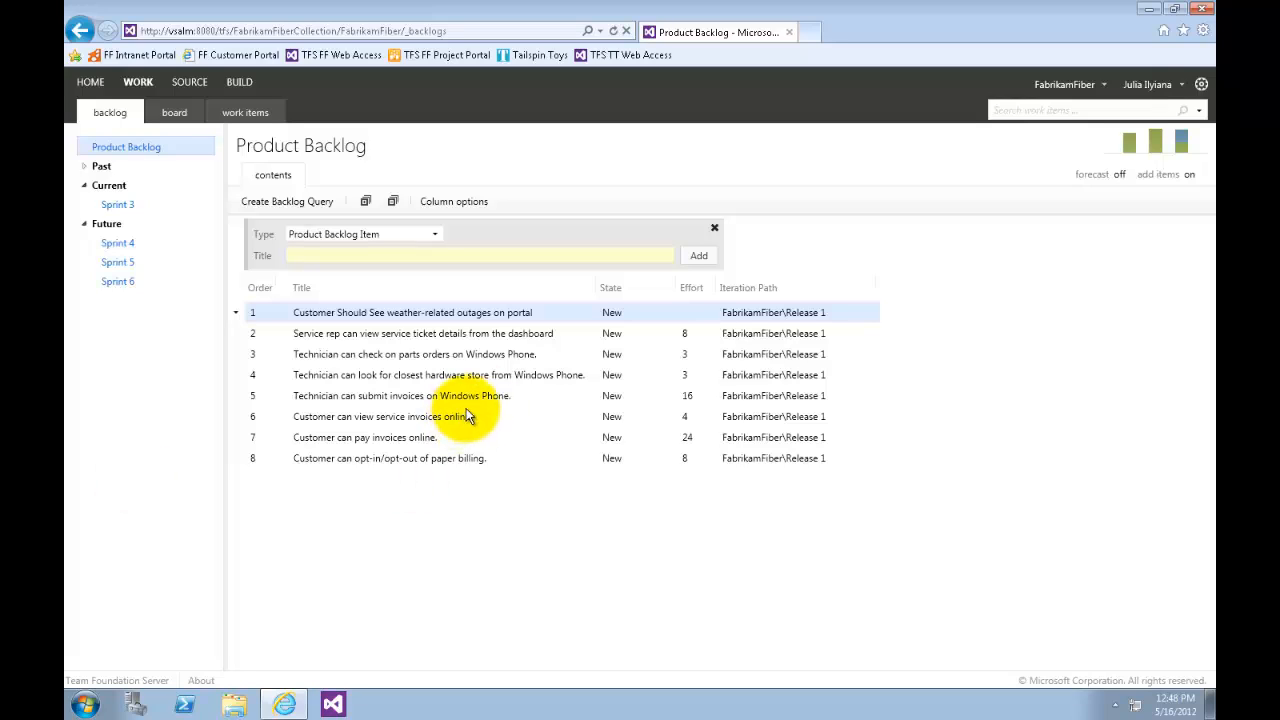
Step: Open the weather-outages item, assign it to a team member and set its State to Approved
double_click(503, 314)
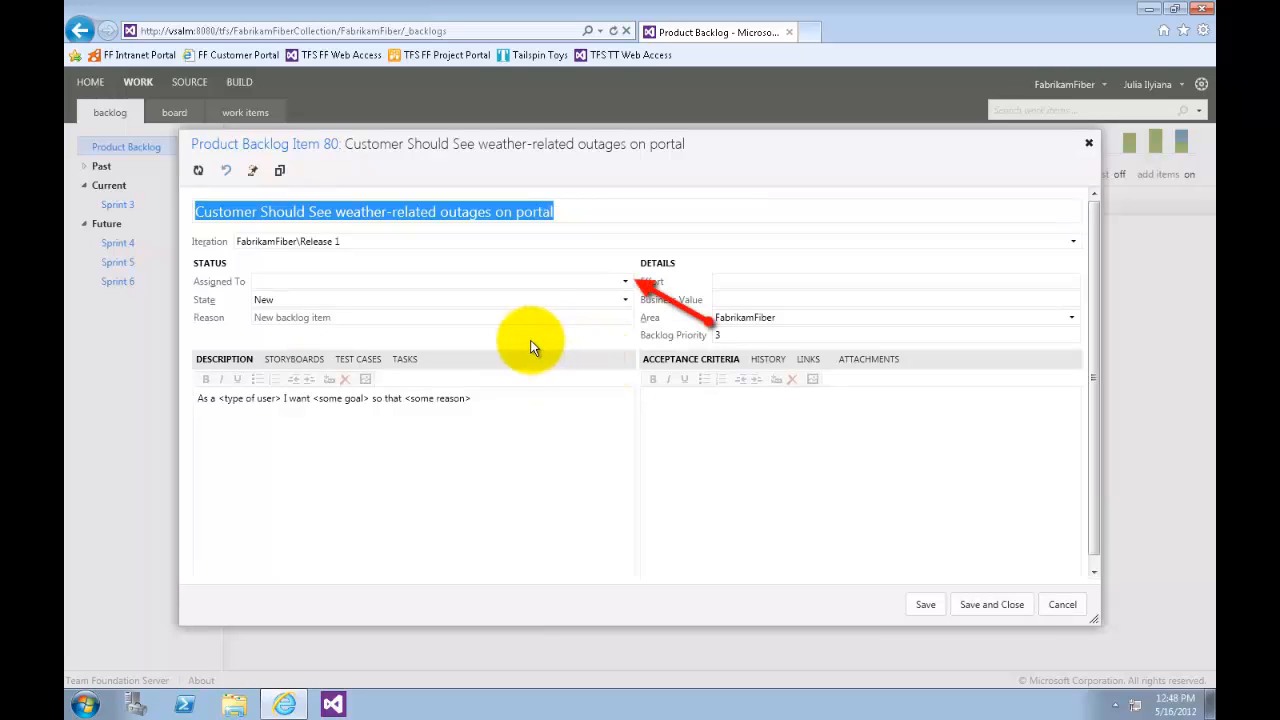
left_click(626, 283)
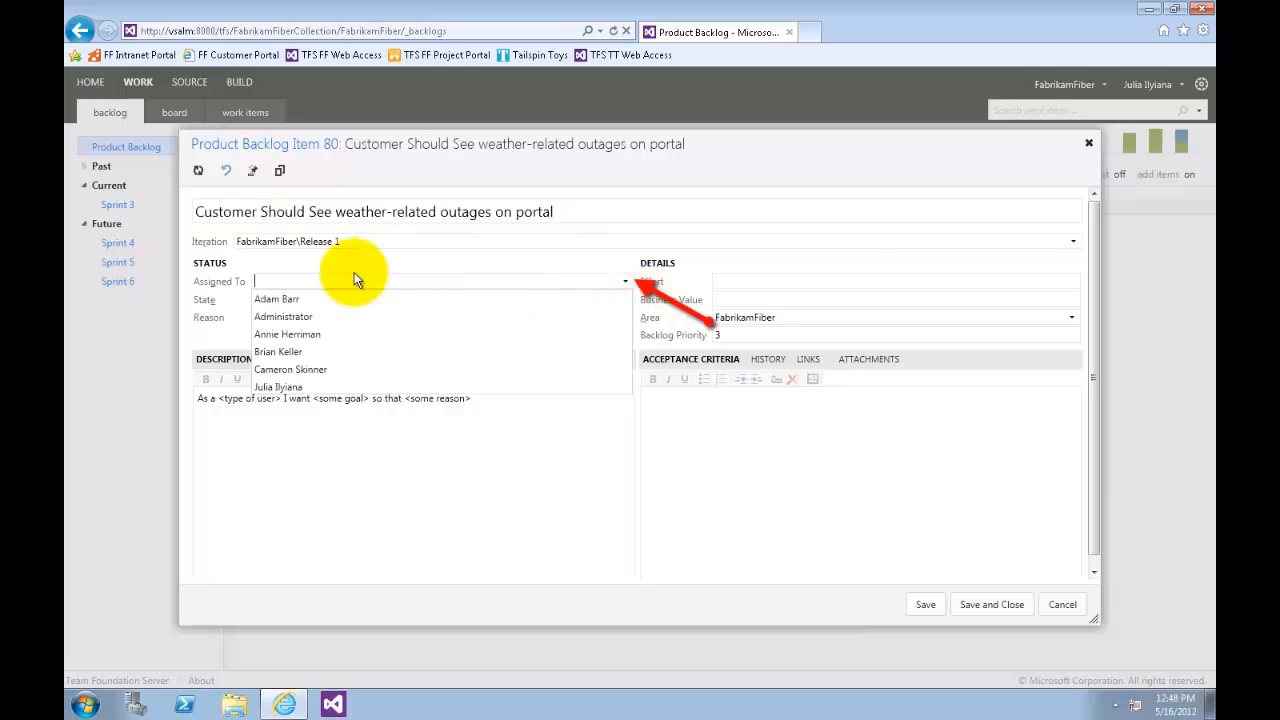
left_click(303, 354)
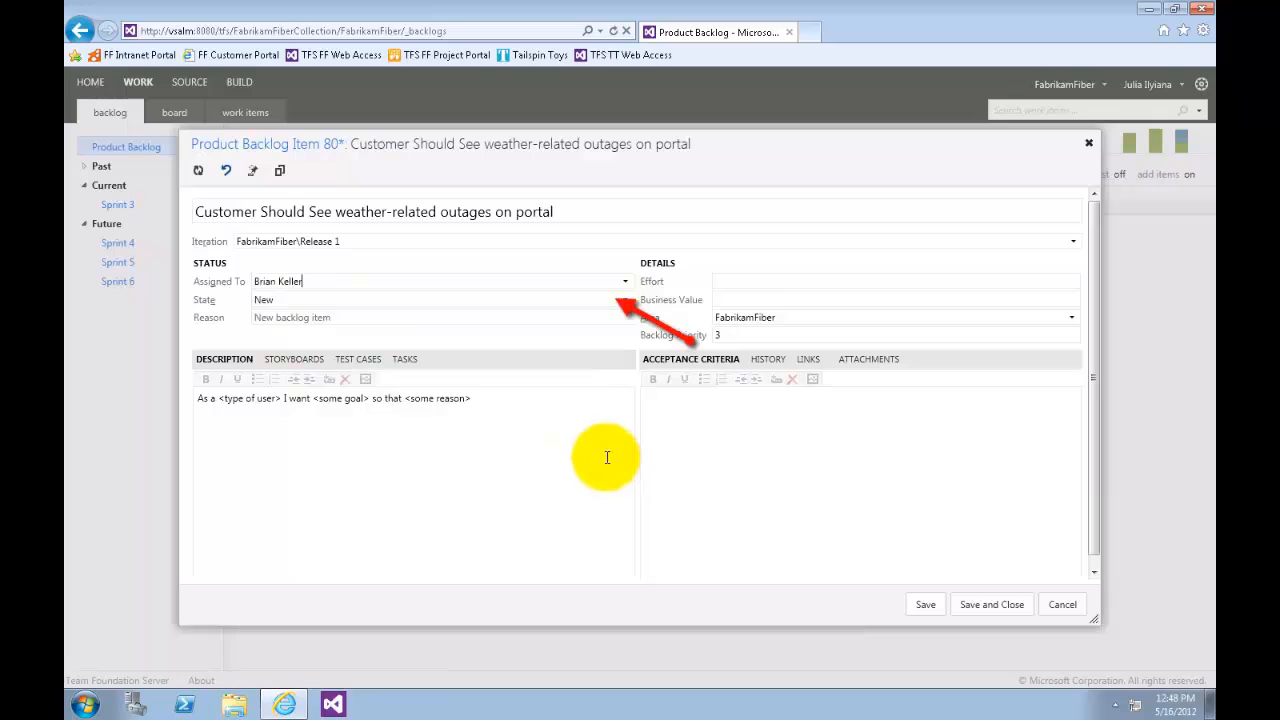
left_click(624, 300)
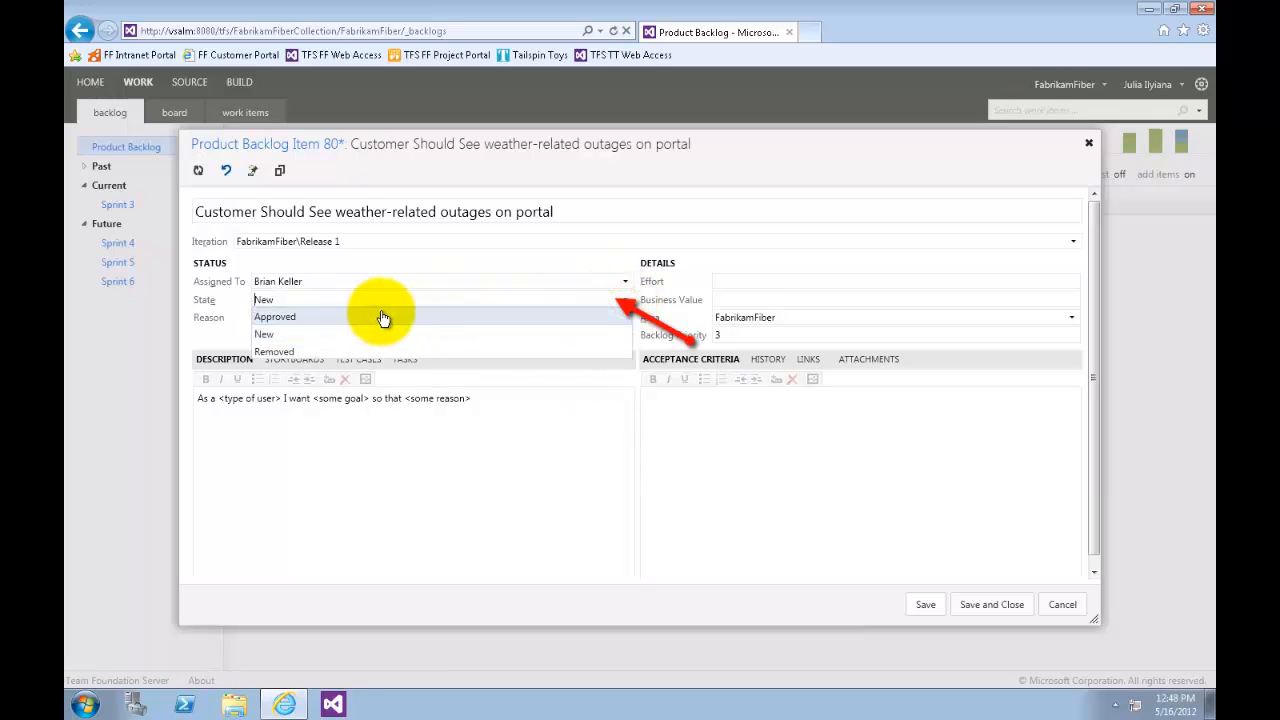
left_click(332, 317)
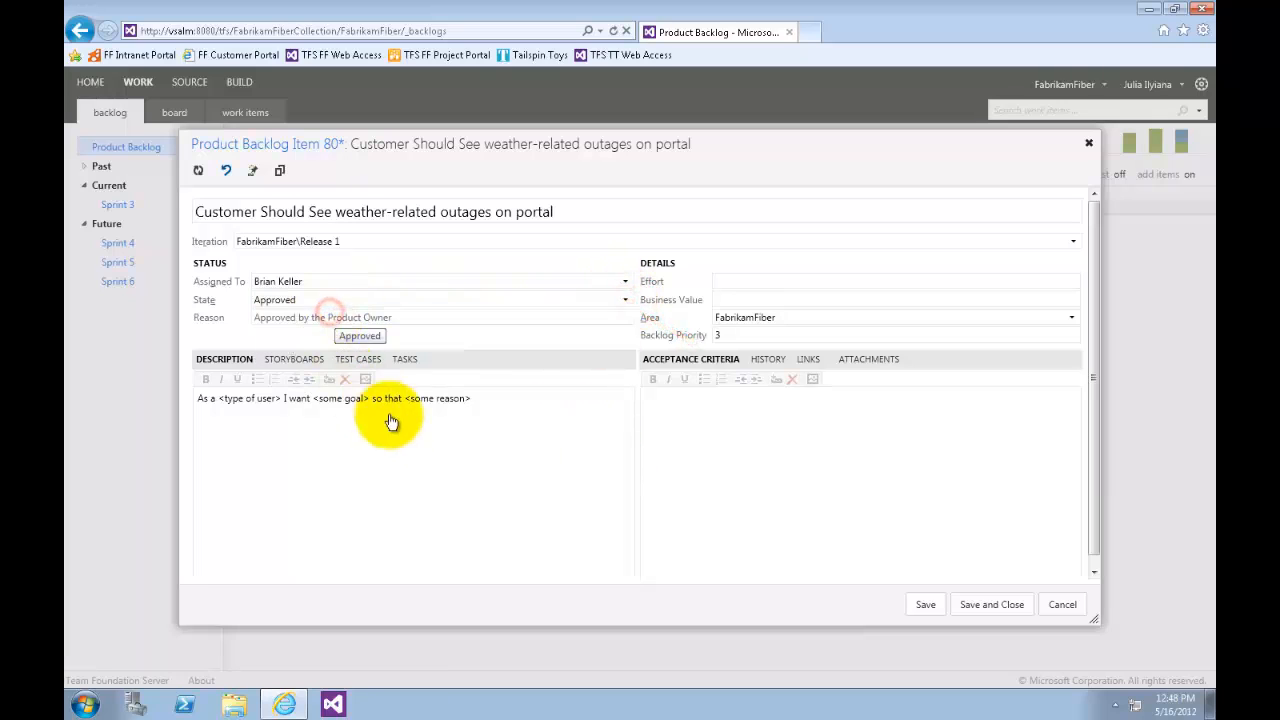
Step: Set the item's Effort to 8 and save and close the work item
left_click(735, 281)
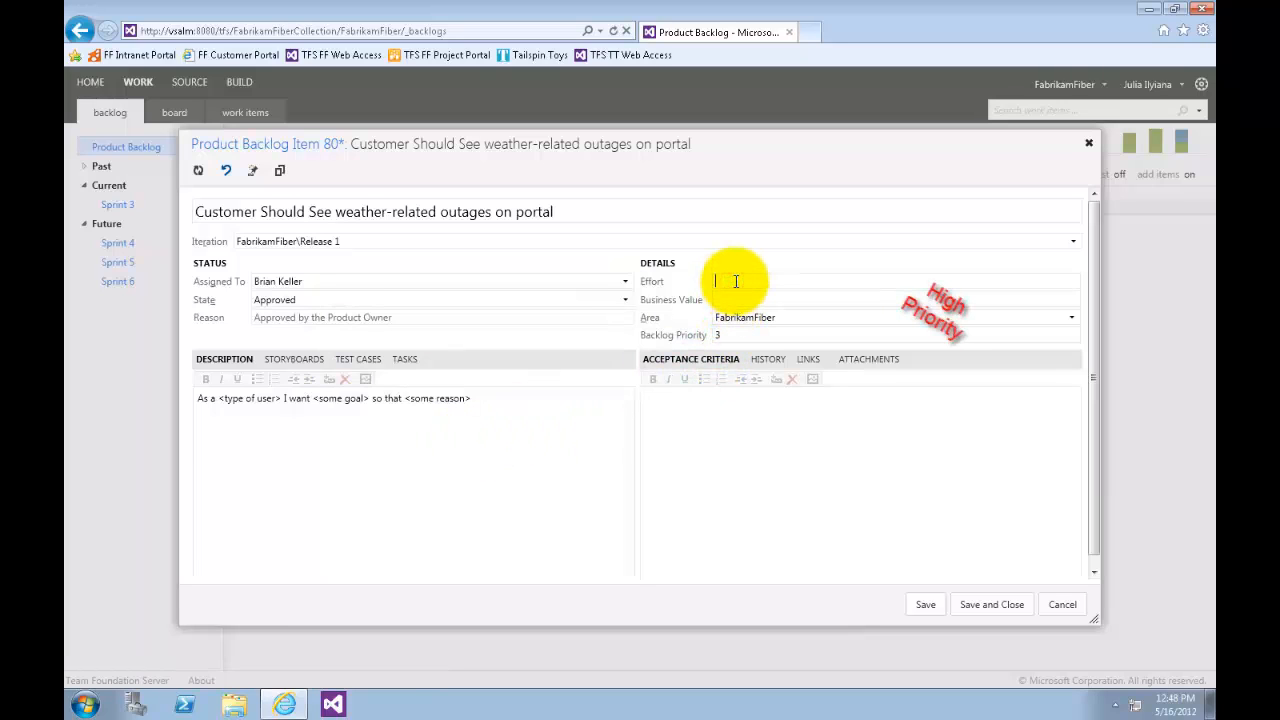
type("8")
left_click(977, 606)
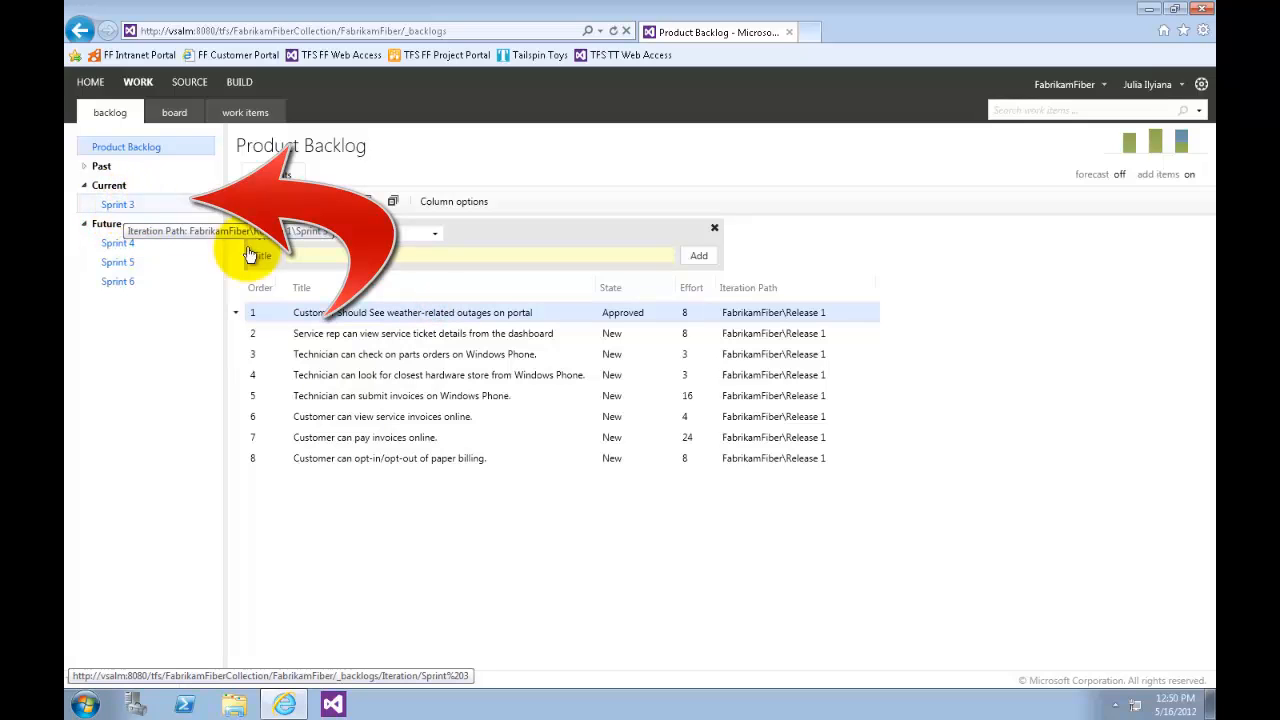
Step: Assign the weather-outages item to Sprint 3 by moving it onto that iteration
left_click_drag(340, 313, 131, 210)
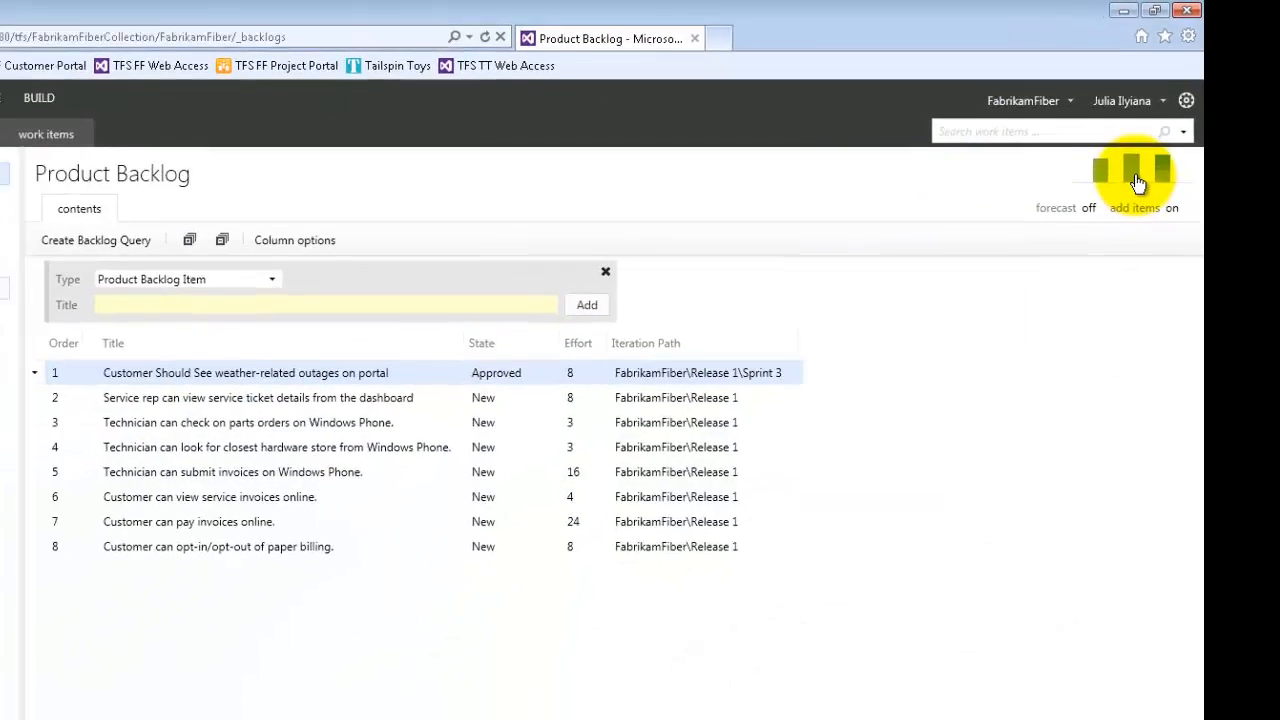
Step: Open the velocity chart for the sprints and close it again
left_click(1087, 224)
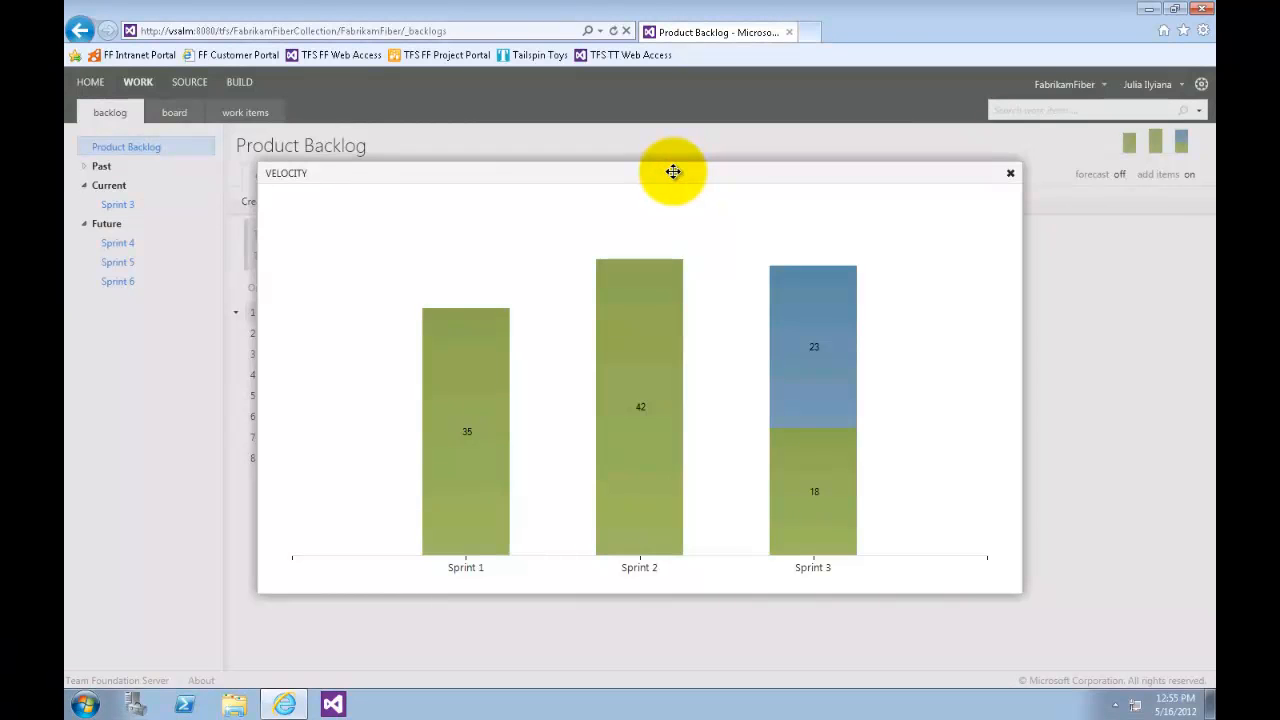
left_click(1011, 177)
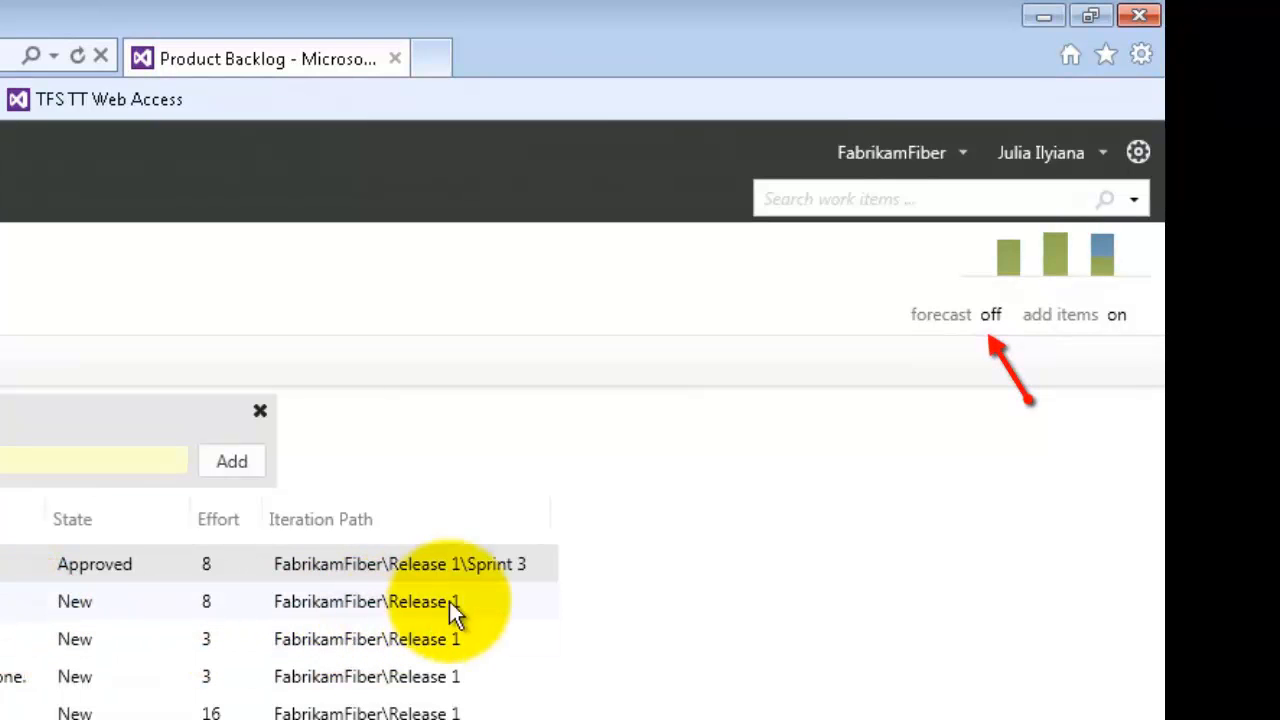
Step: Turn on the backlog forecast
left_click(995, 318)
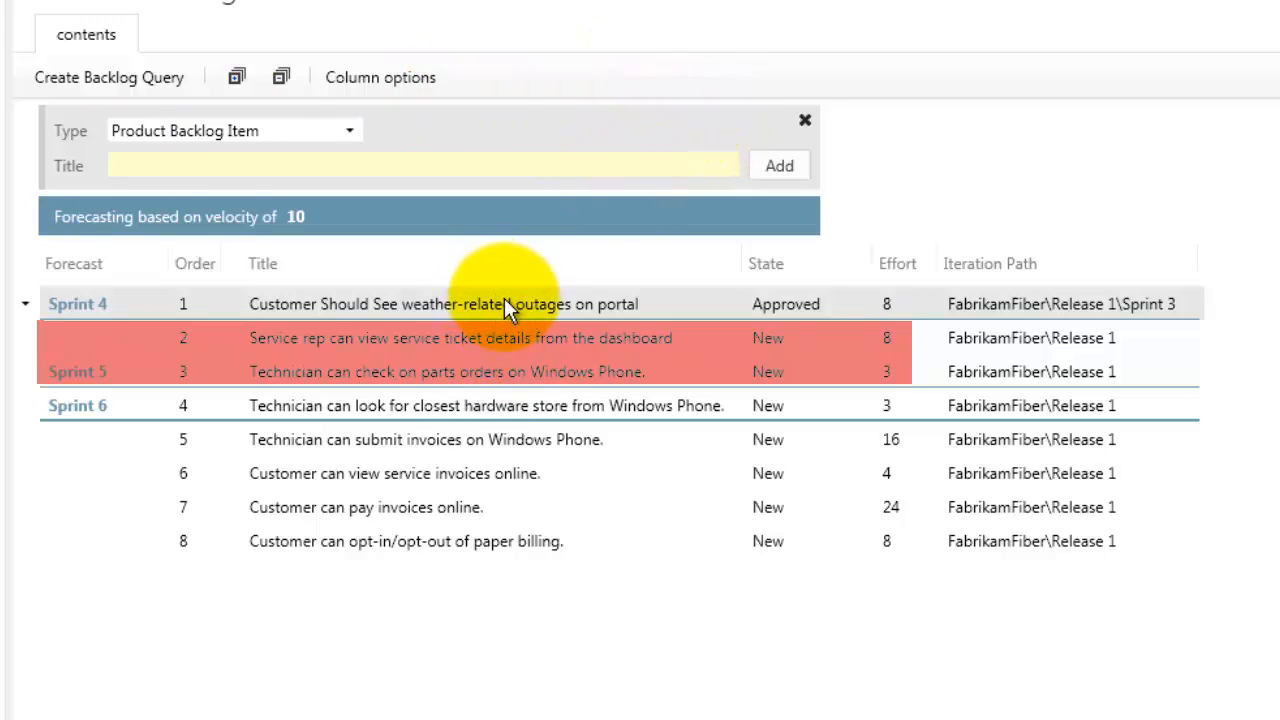
Step: Examine the forecast sprint boundaries across the backlog items
left_click_drag(559, 303, 691, 306)
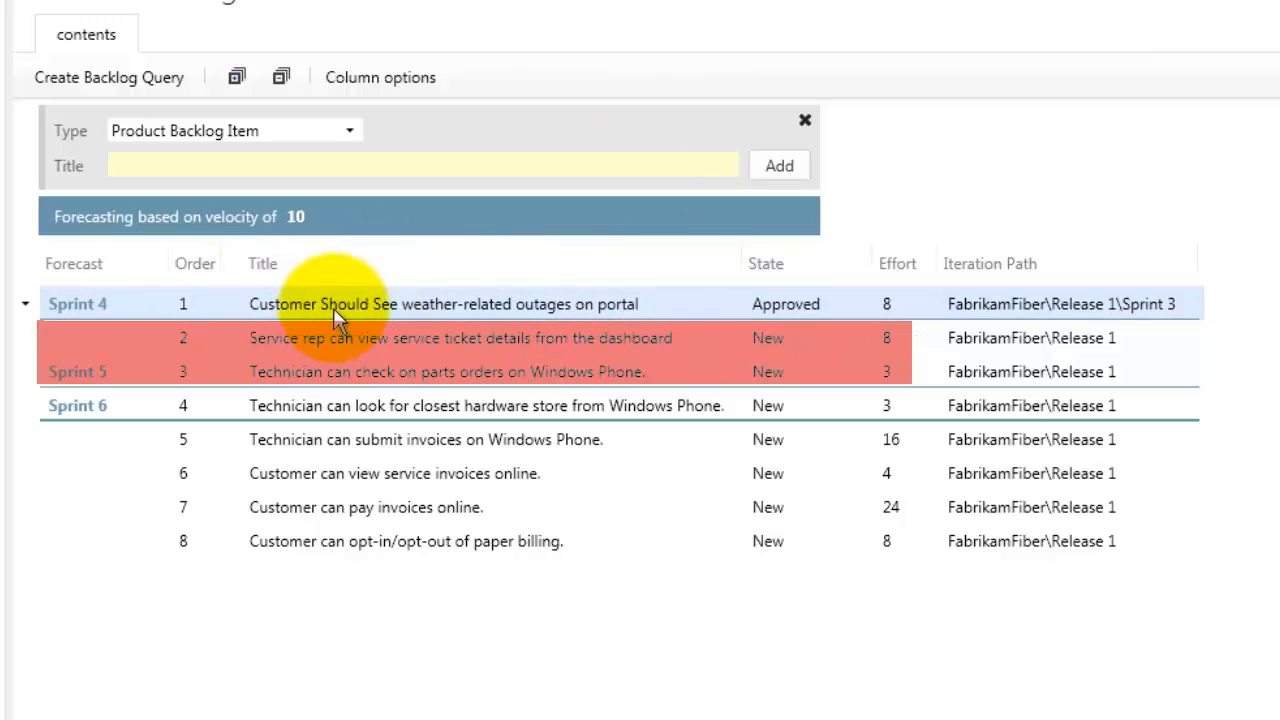
left_click_drag(333, 308, 315, 299)
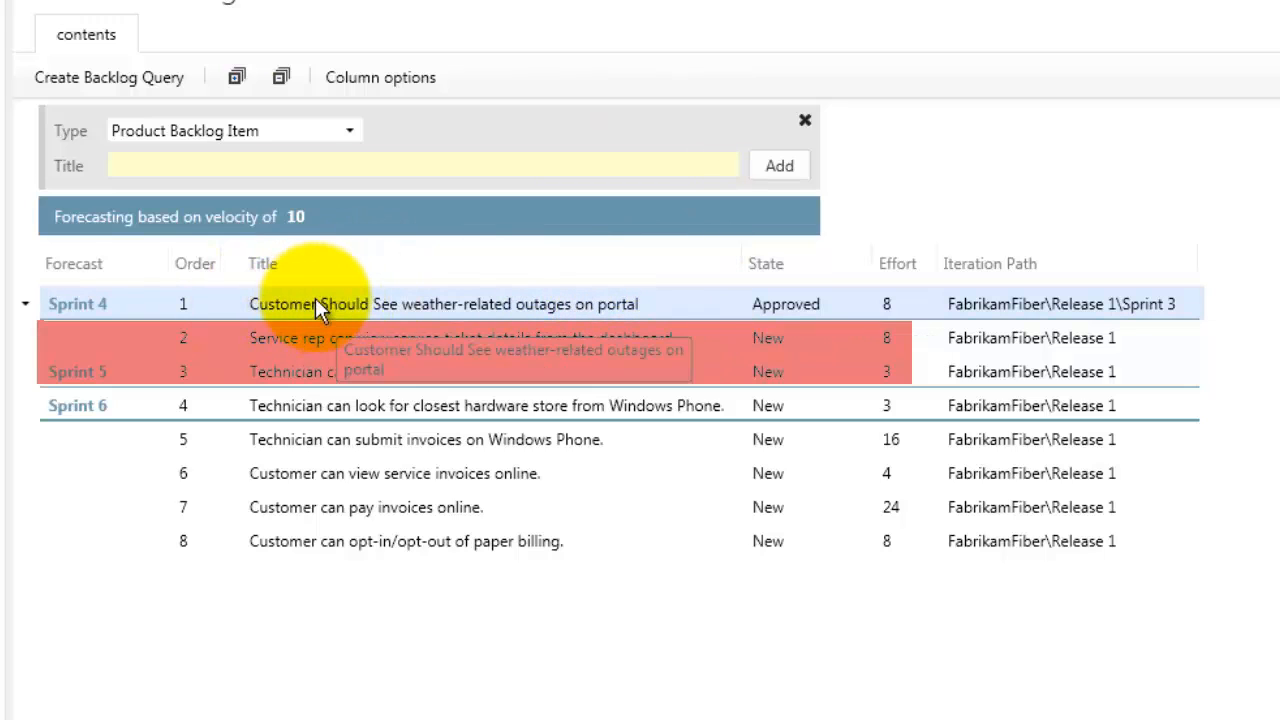
left_click_drag(315, 298, 359, 296)
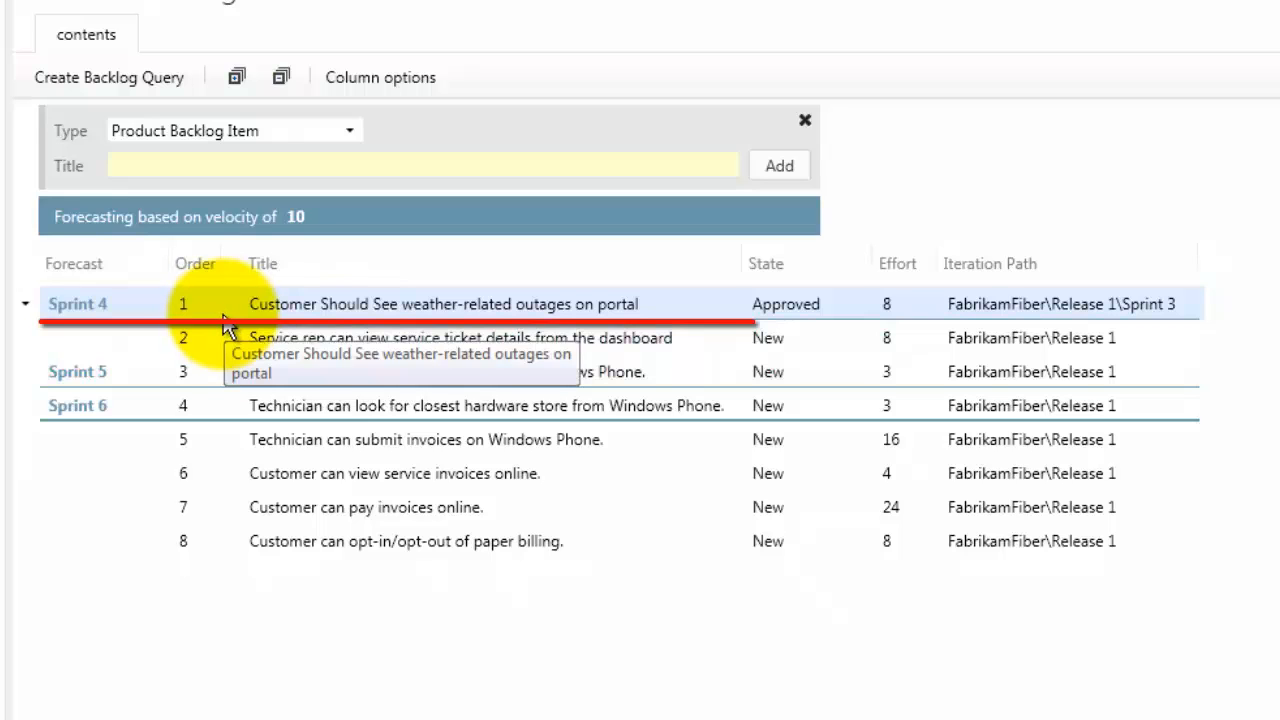
left_click(262, 339)
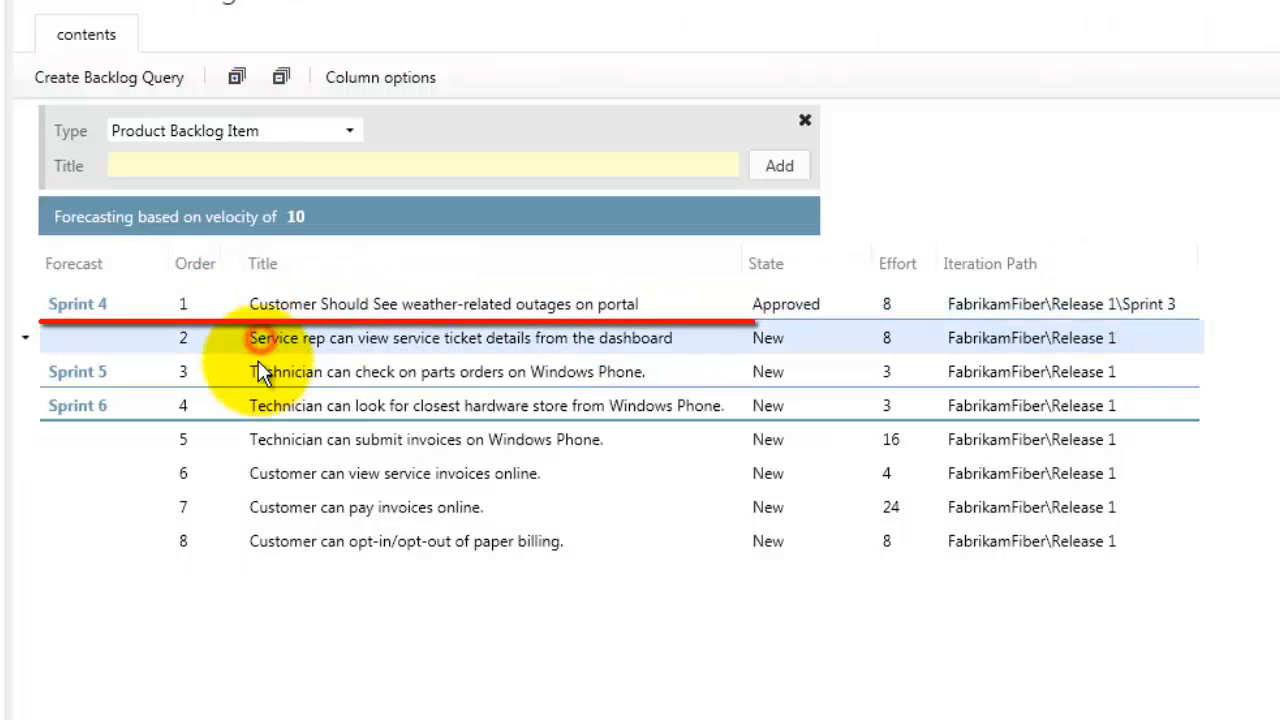
left_click(258, 371)
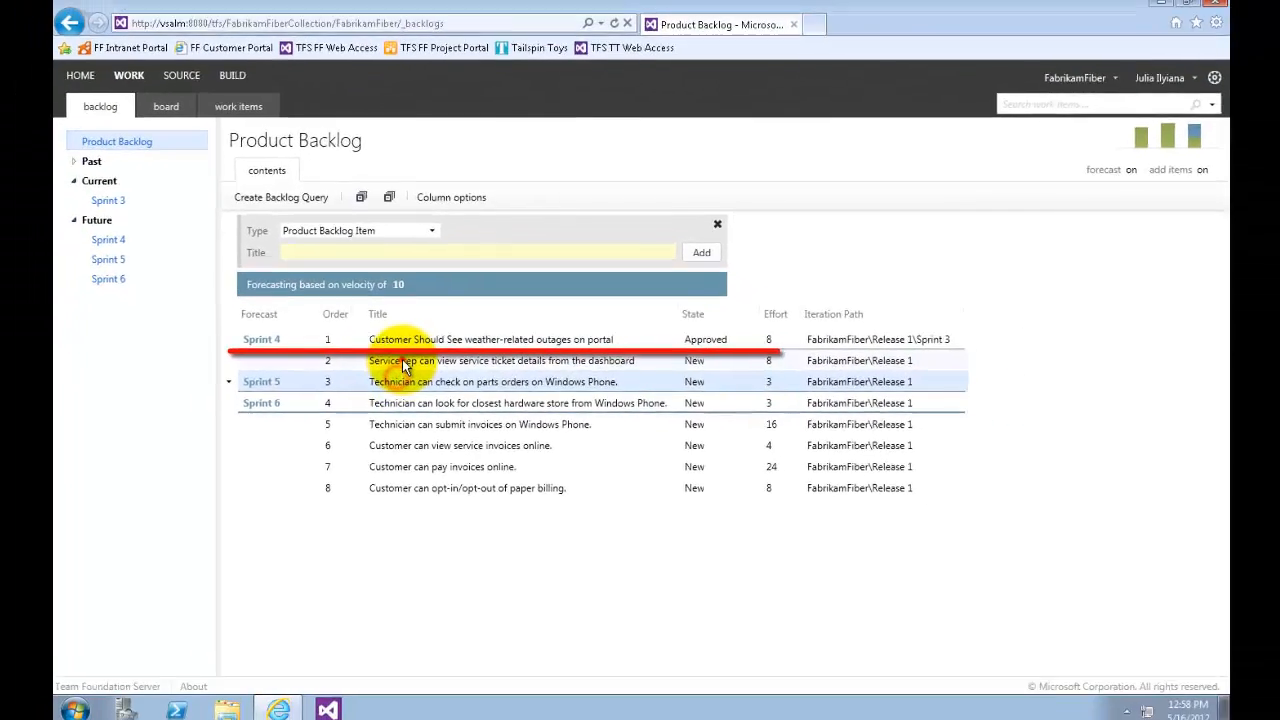
left_click(403, 364)
left_click(405, 381)
left_click(404, 363)
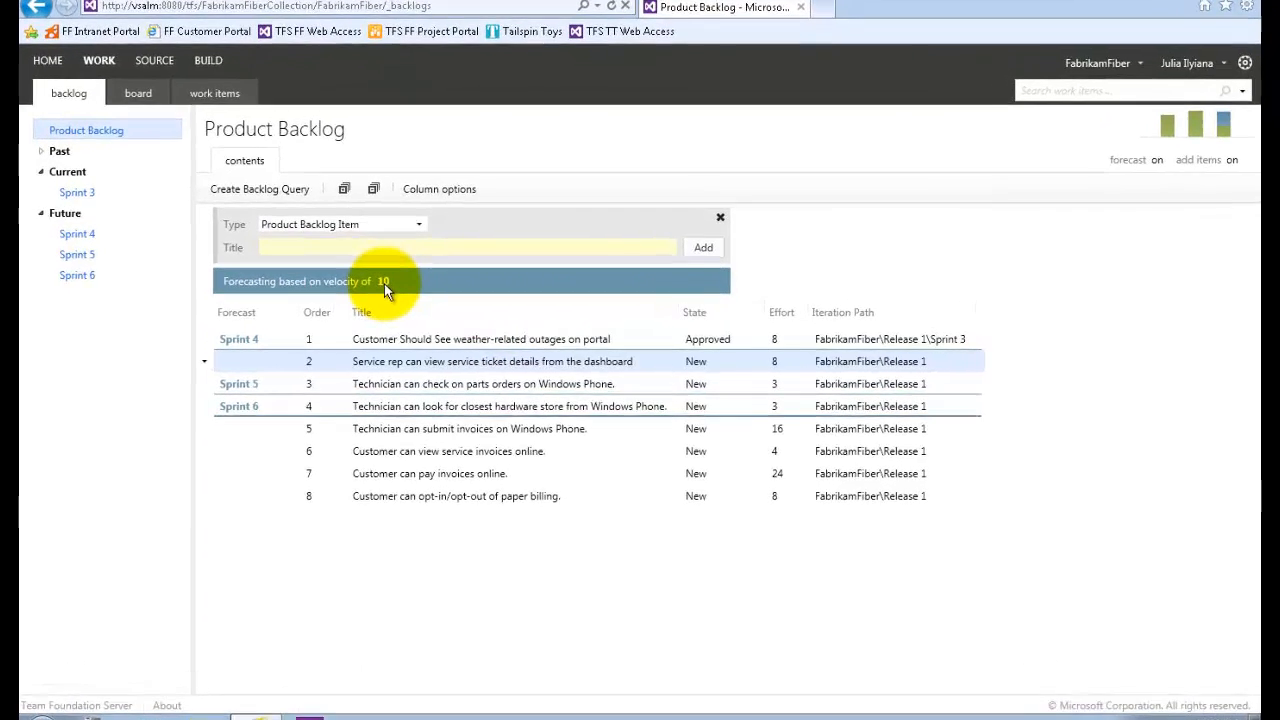
Step: Set the backlog forecasting velocity to 35
left_click(376, 280)
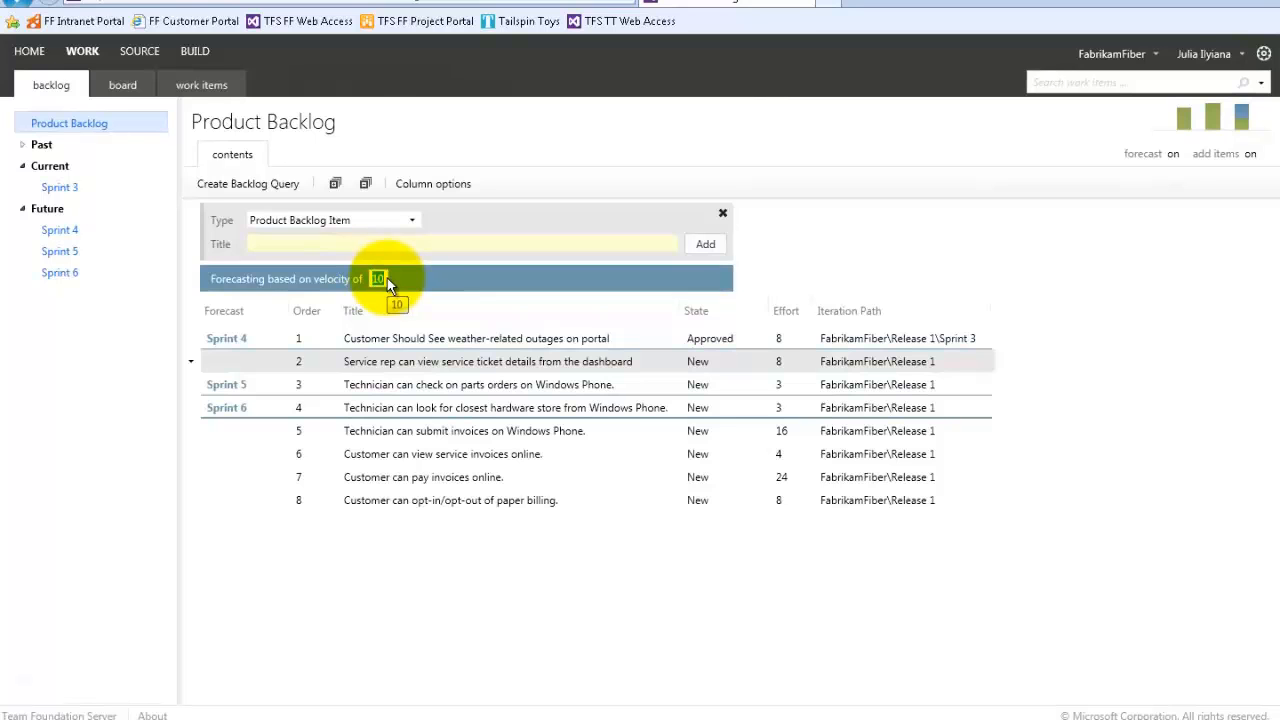
type("35")
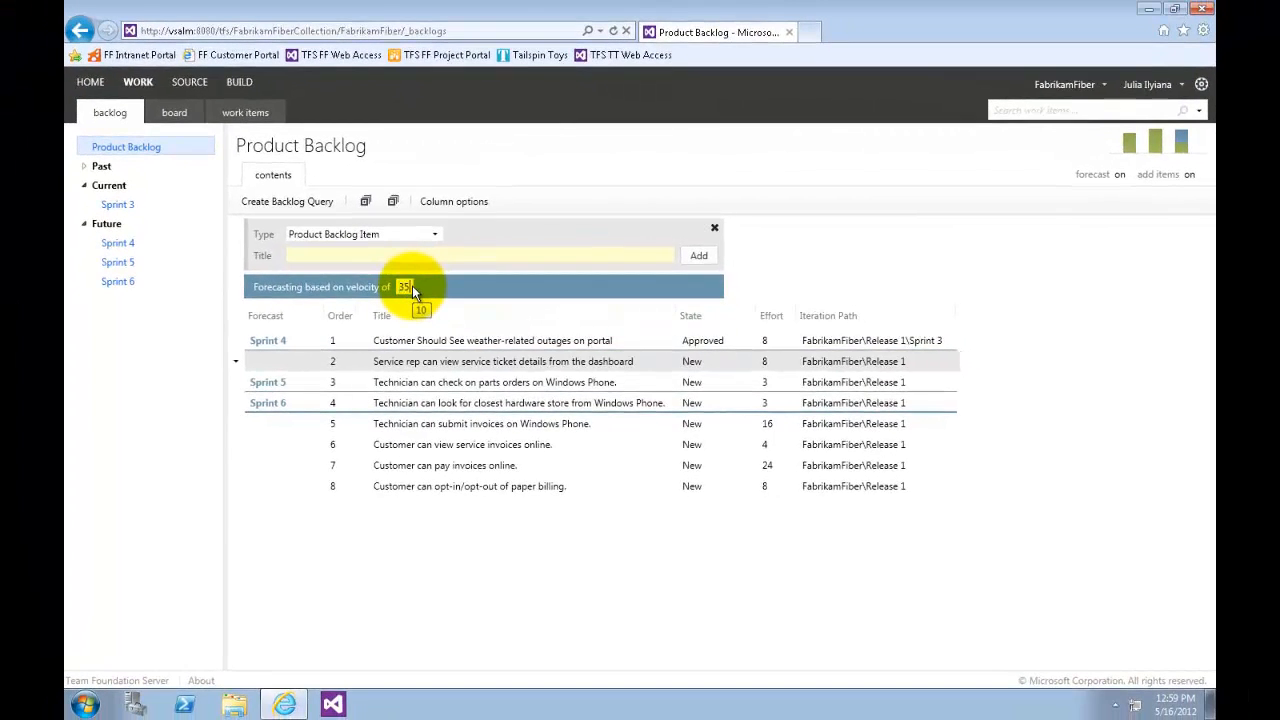
key("Return")
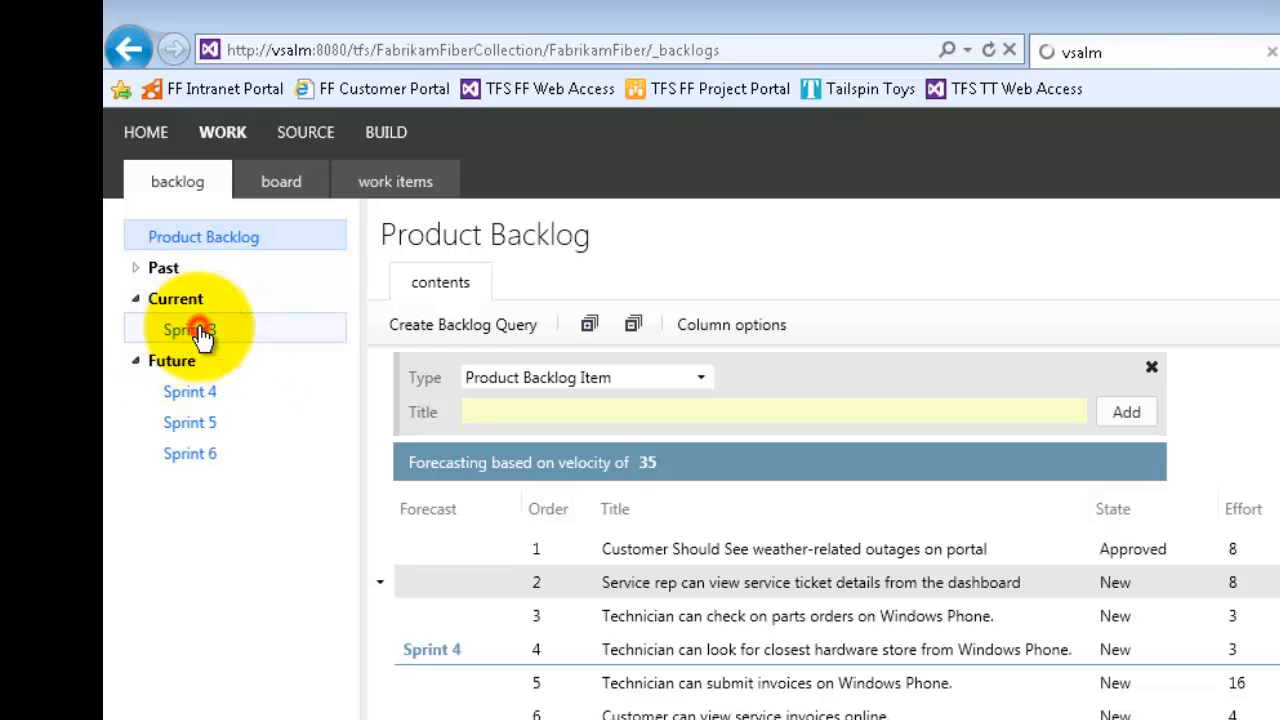
Step: Open the Sprint 3 backlog and collapse the task lists of its first two done items
left_click(199, 326)
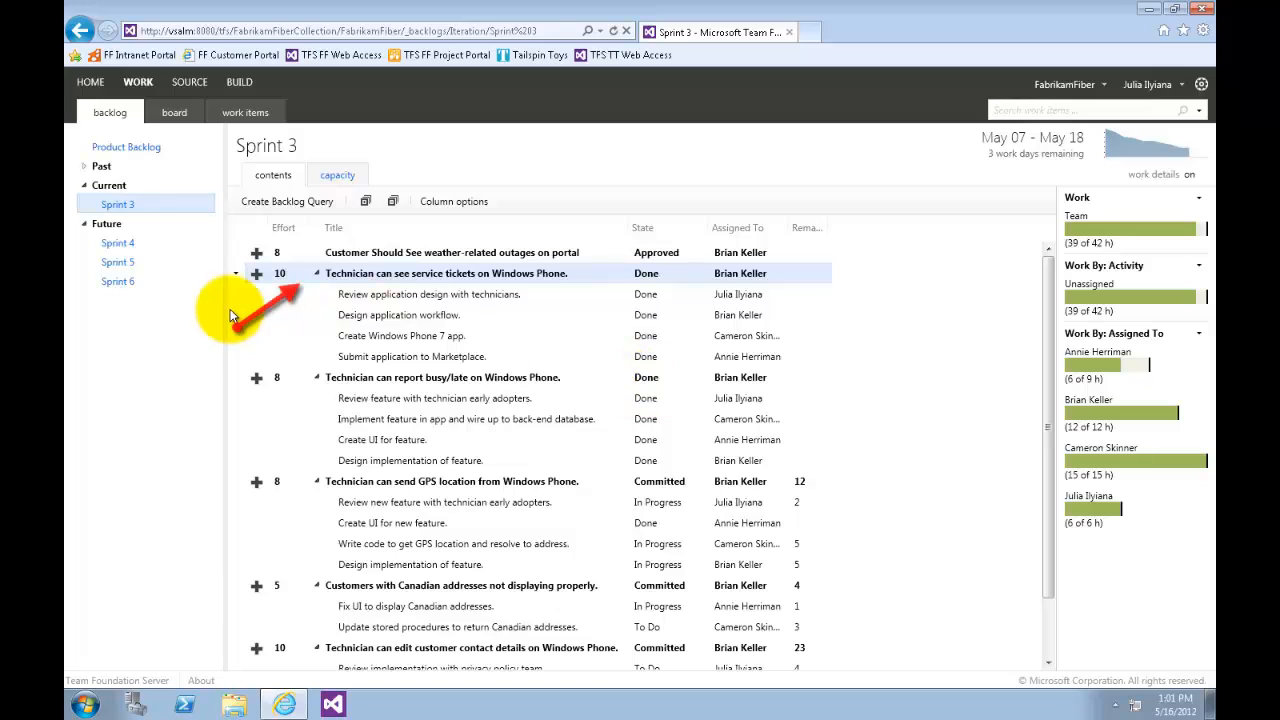
left_click(317, 273)
left_click(317, 294)
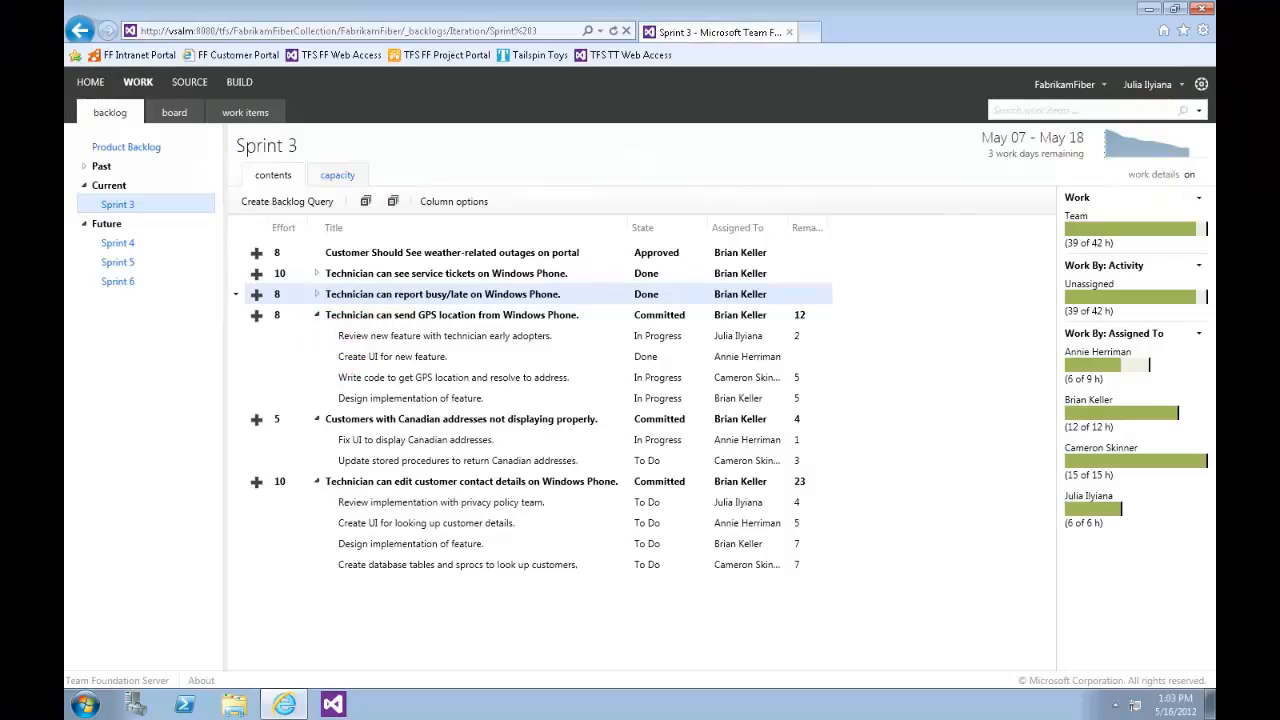
Step: Open the Sprint 3 burndown chart and close it again
left_click(1147, 144)
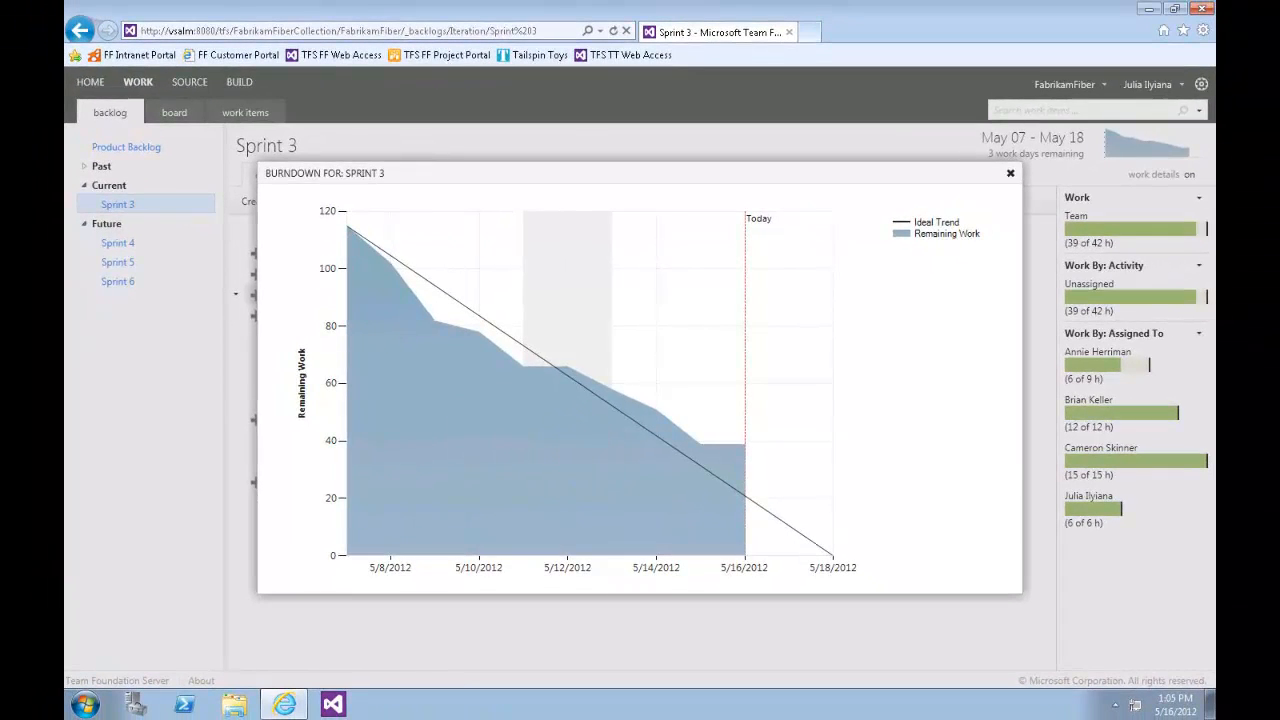
left_click(597, 194)
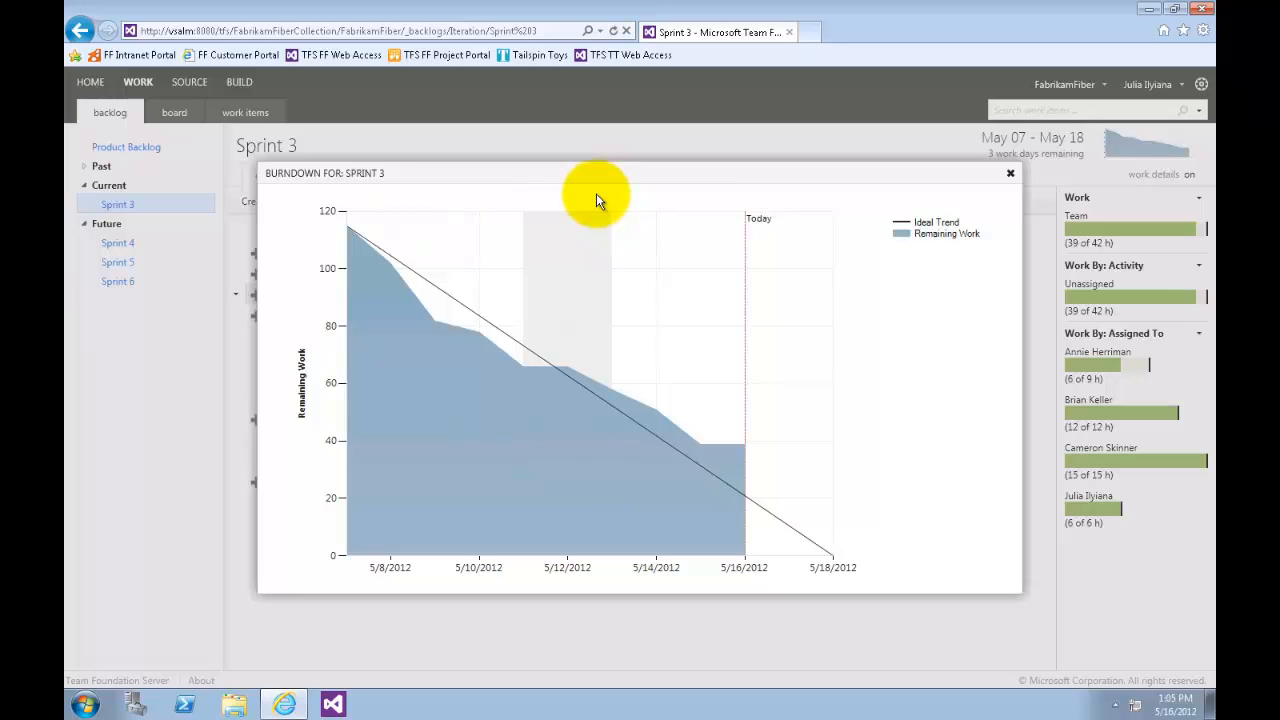
key("Escape")
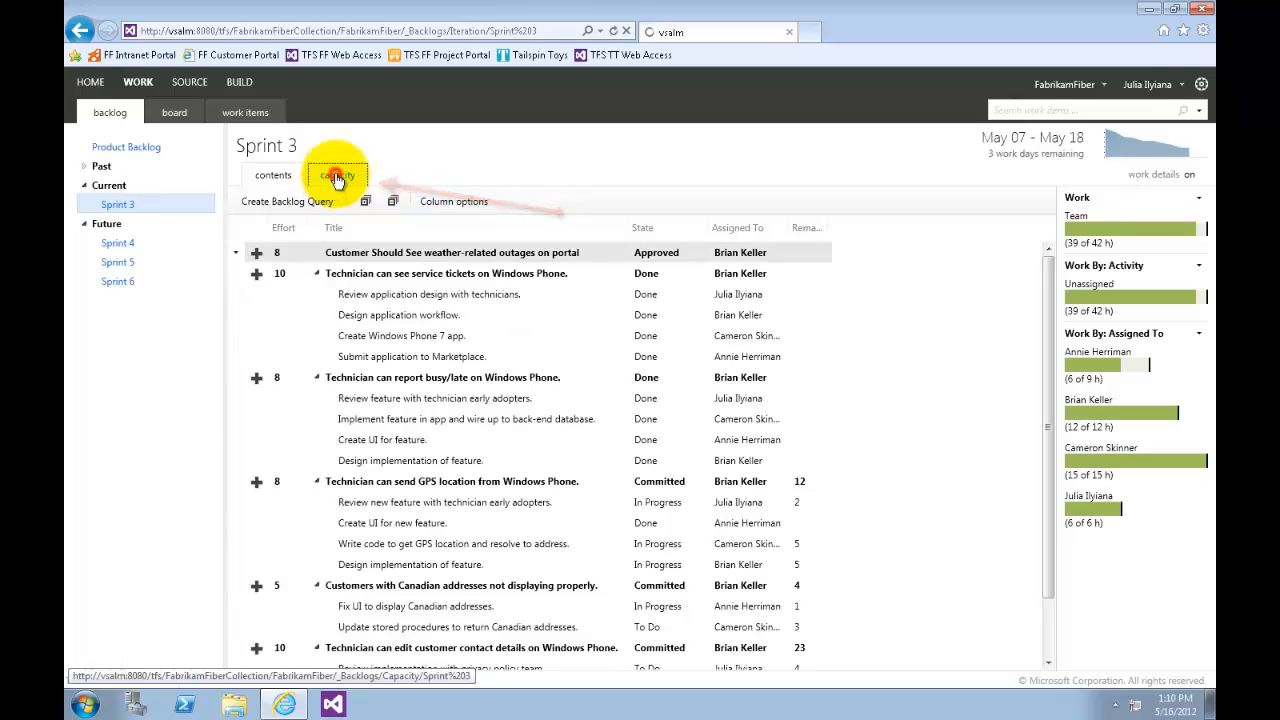
Step: Review the sprint's team capacity and activity choices, then return to the sprint contents
left_click(337, 176)
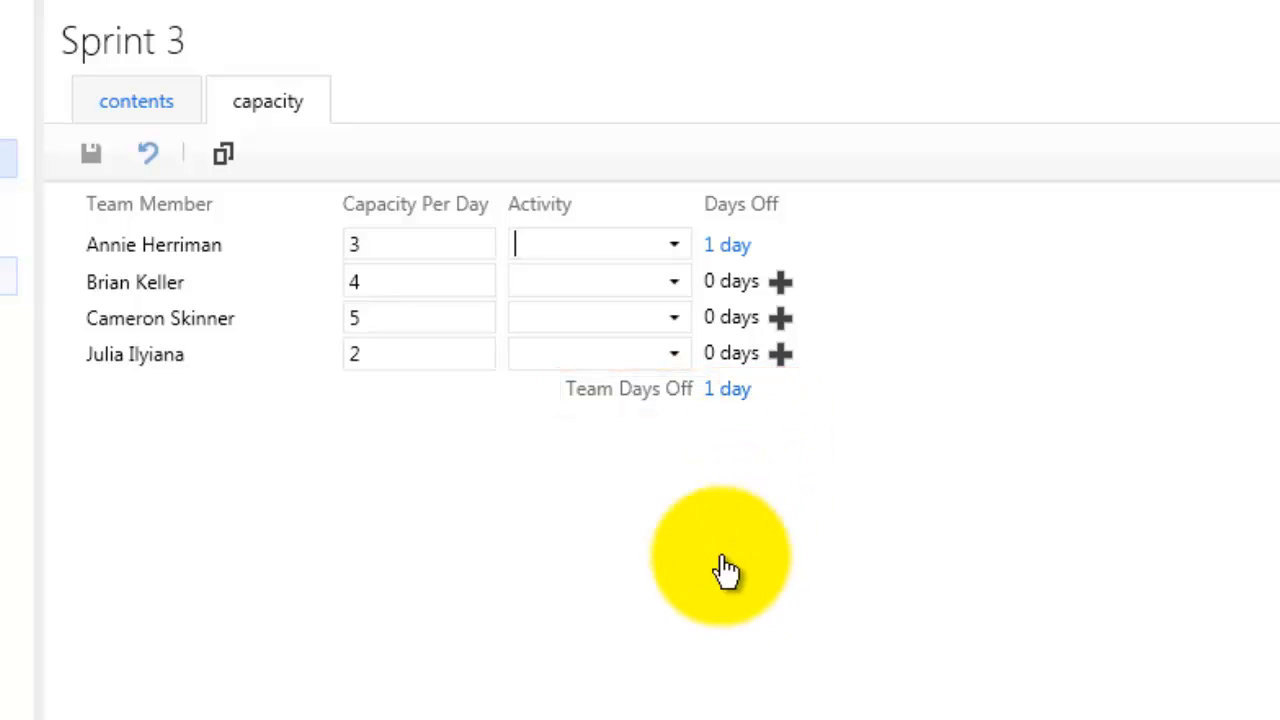
left_click(676, 256)
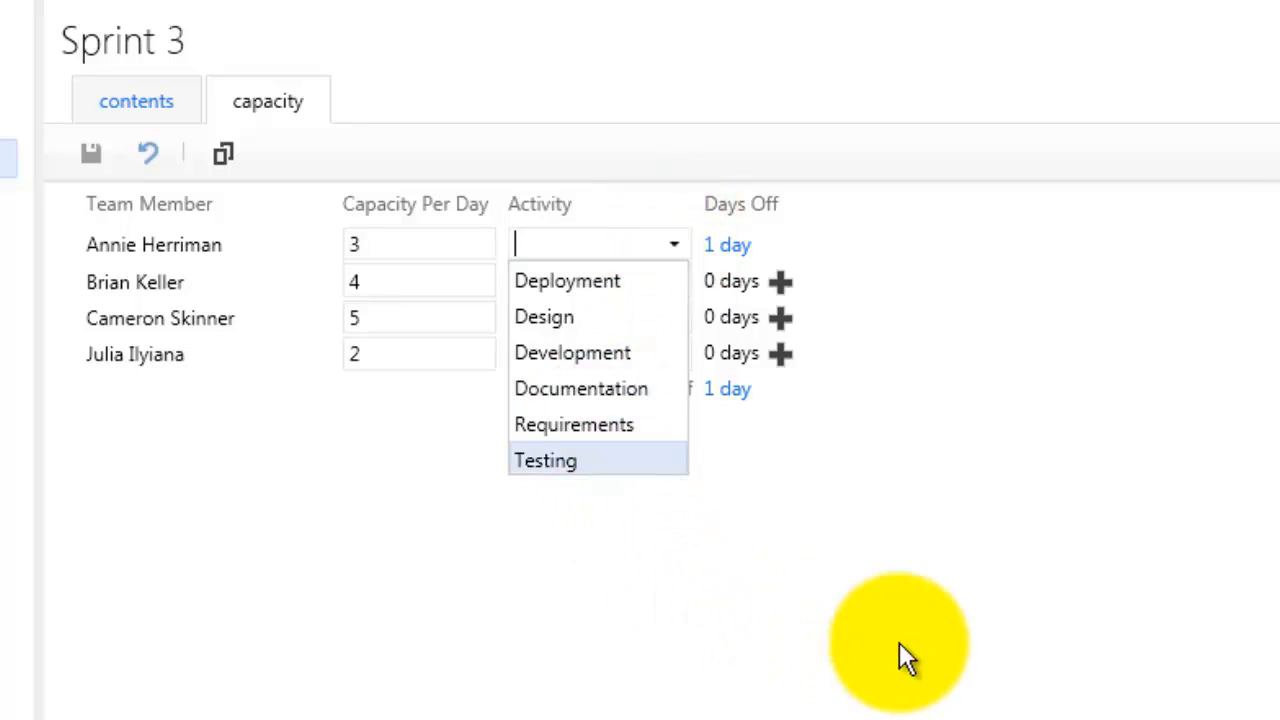
left_click(899, 656)
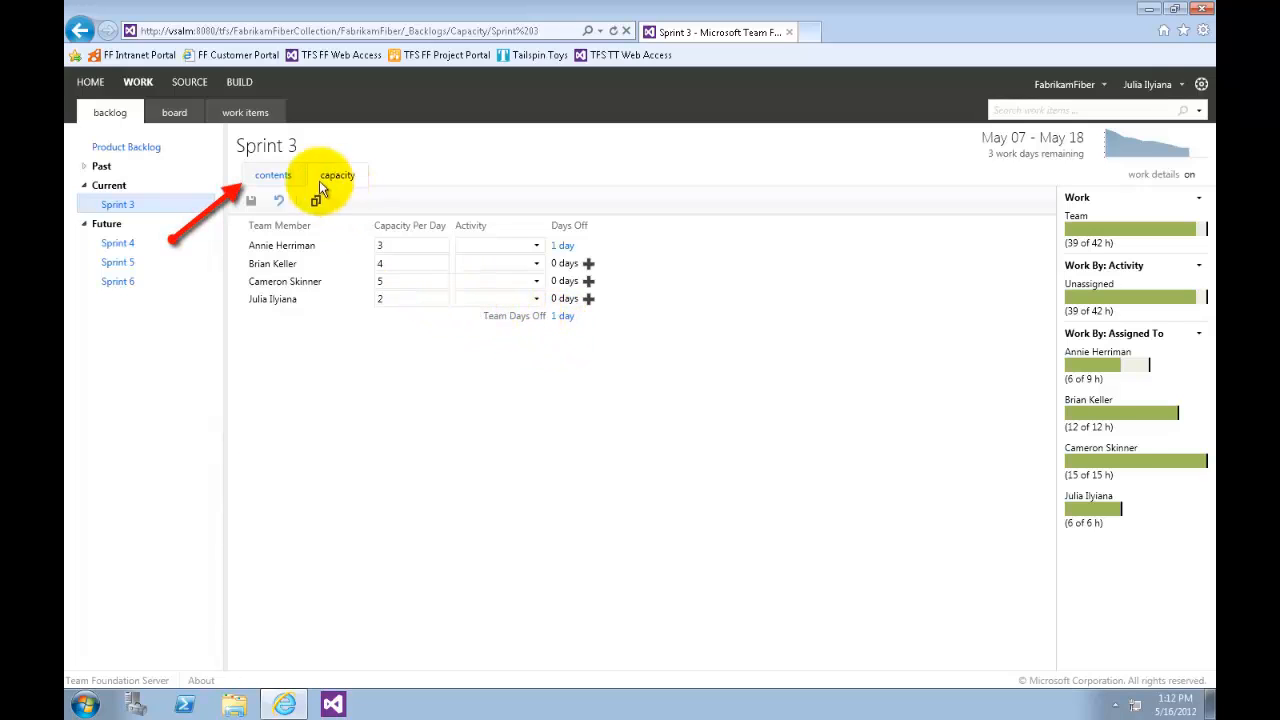
left_click(286, 184)
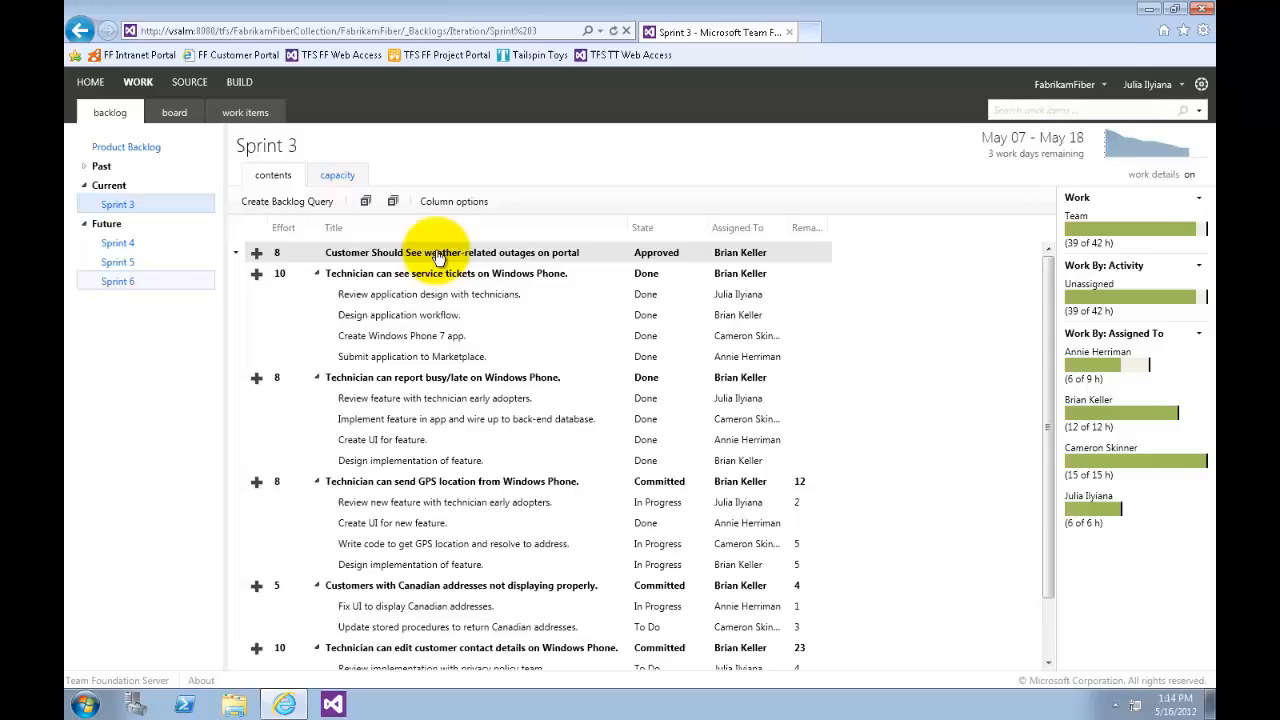
Step: Set the weather-related outages item's state to Committed and save it
double_click(438, 258)
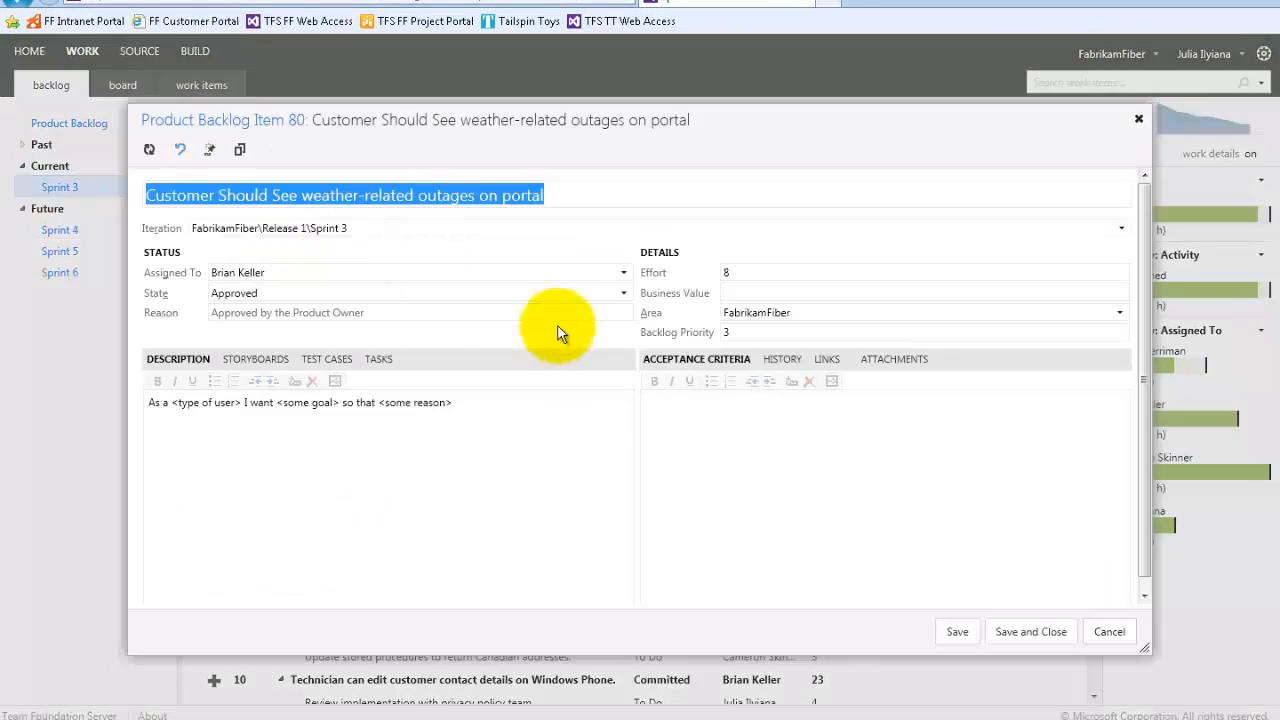
left_click(626, 294)
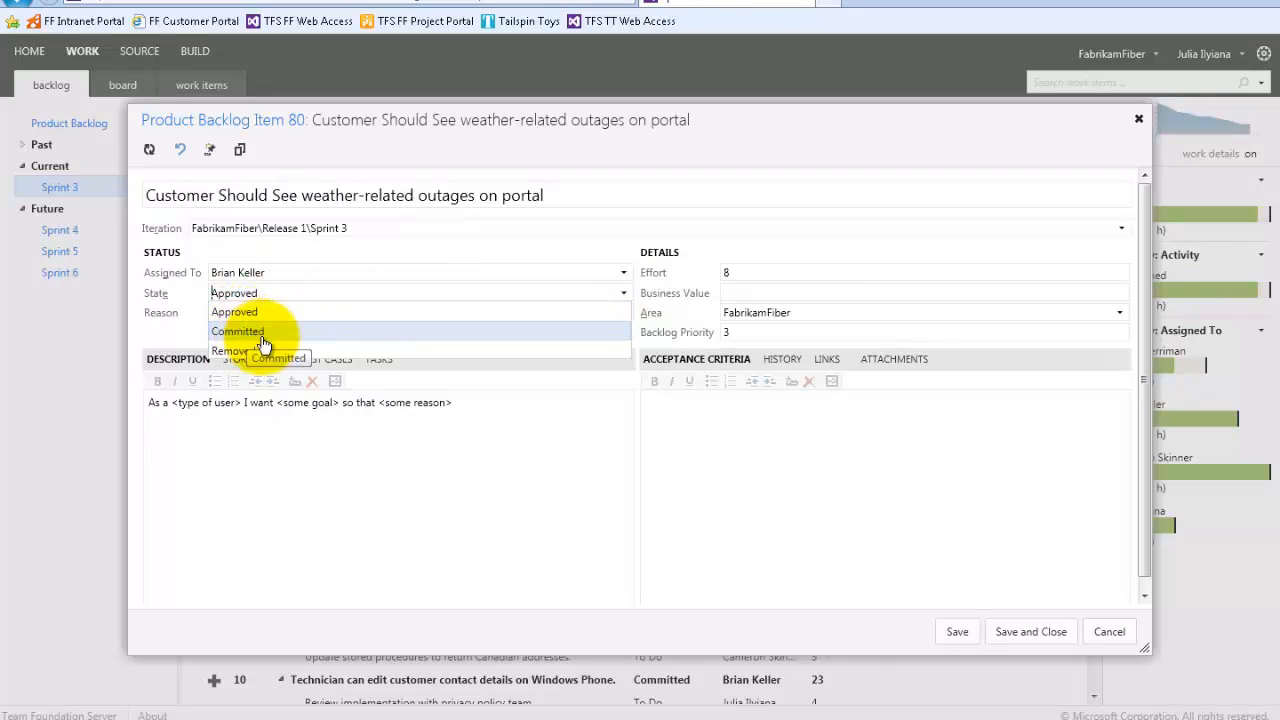
left_click(248, 333)
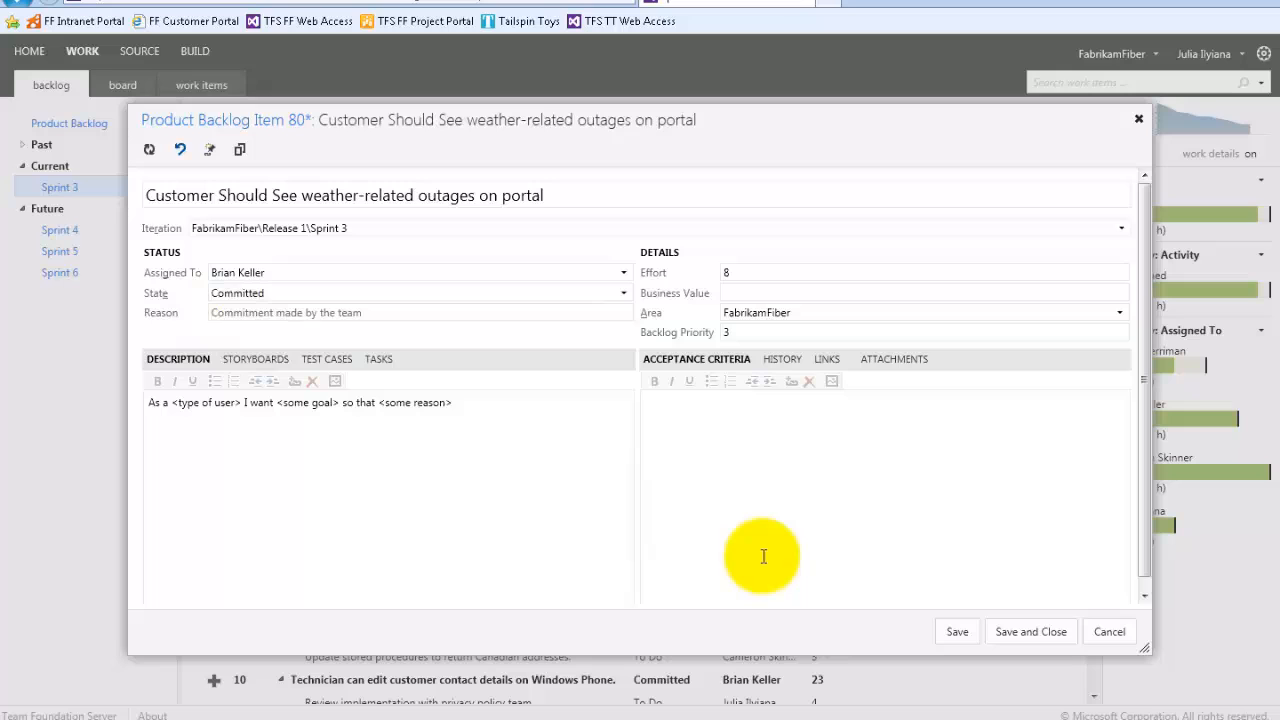
left_click(1036, 638)
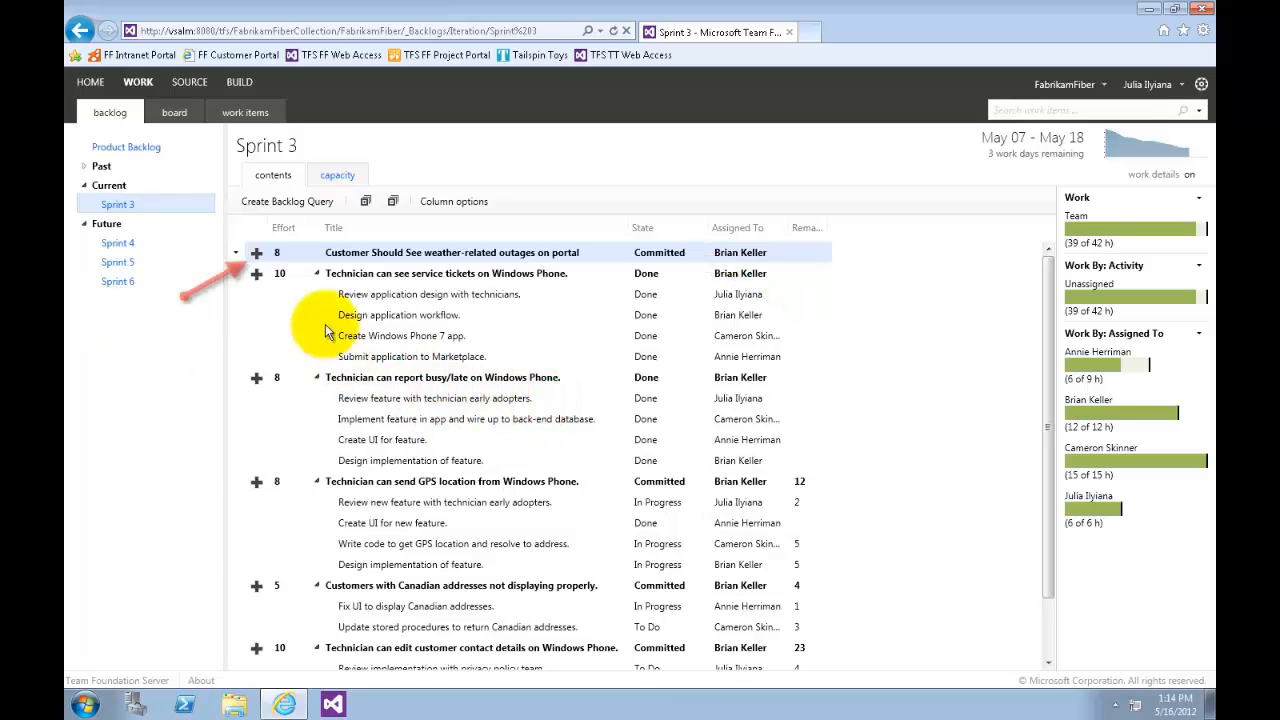
Step: Add a child task titled "Consume OData Feed for weather alerts" to the weather-outages item
left_click(258, 254)
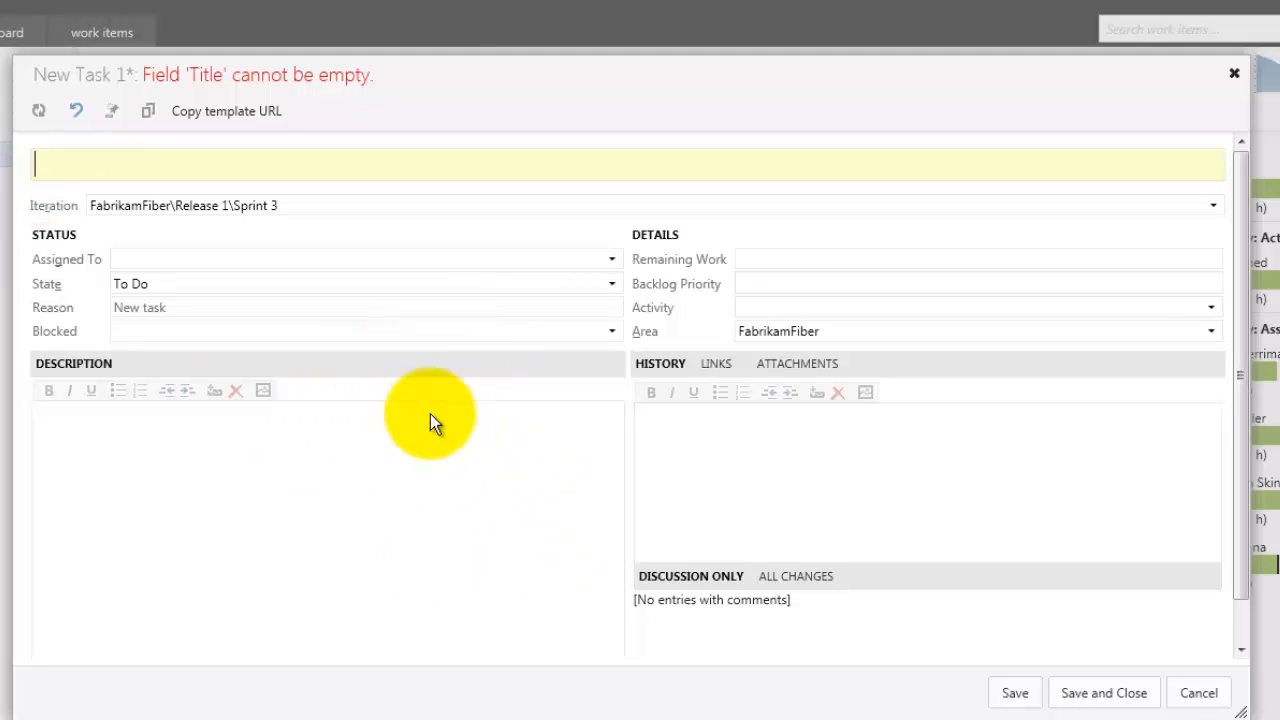
left_click(131, 166)
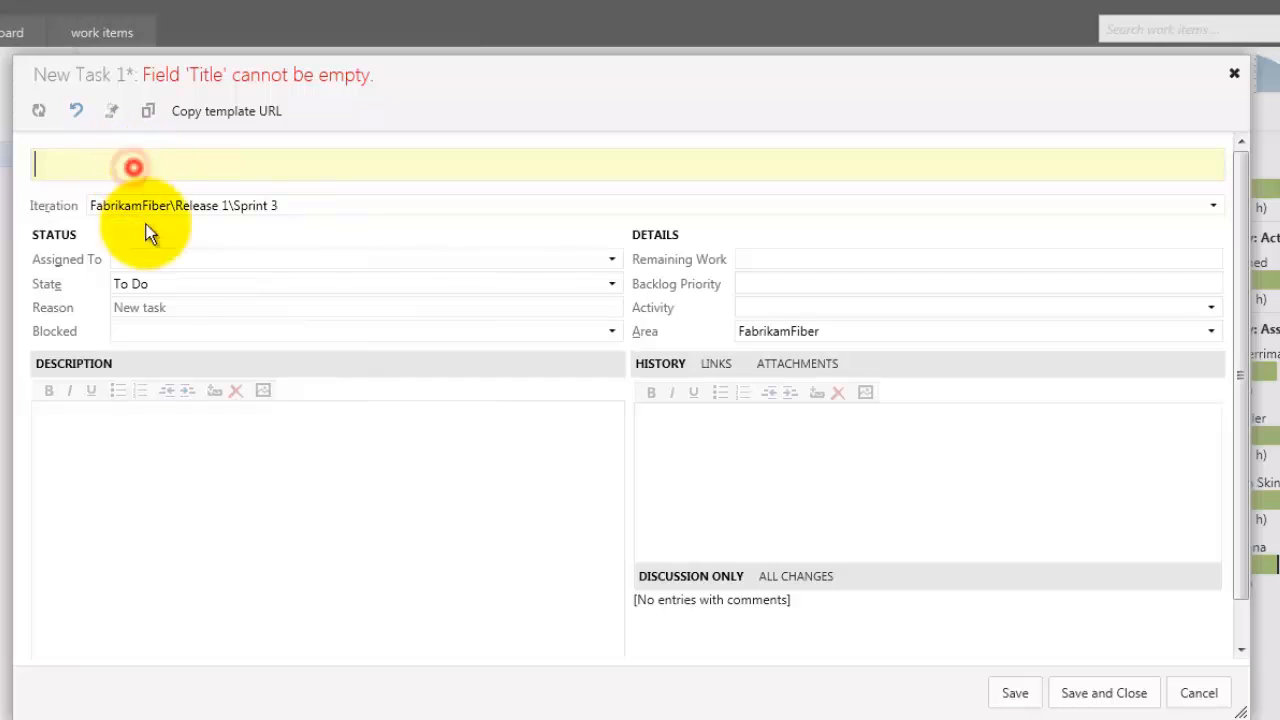
type("Cons")
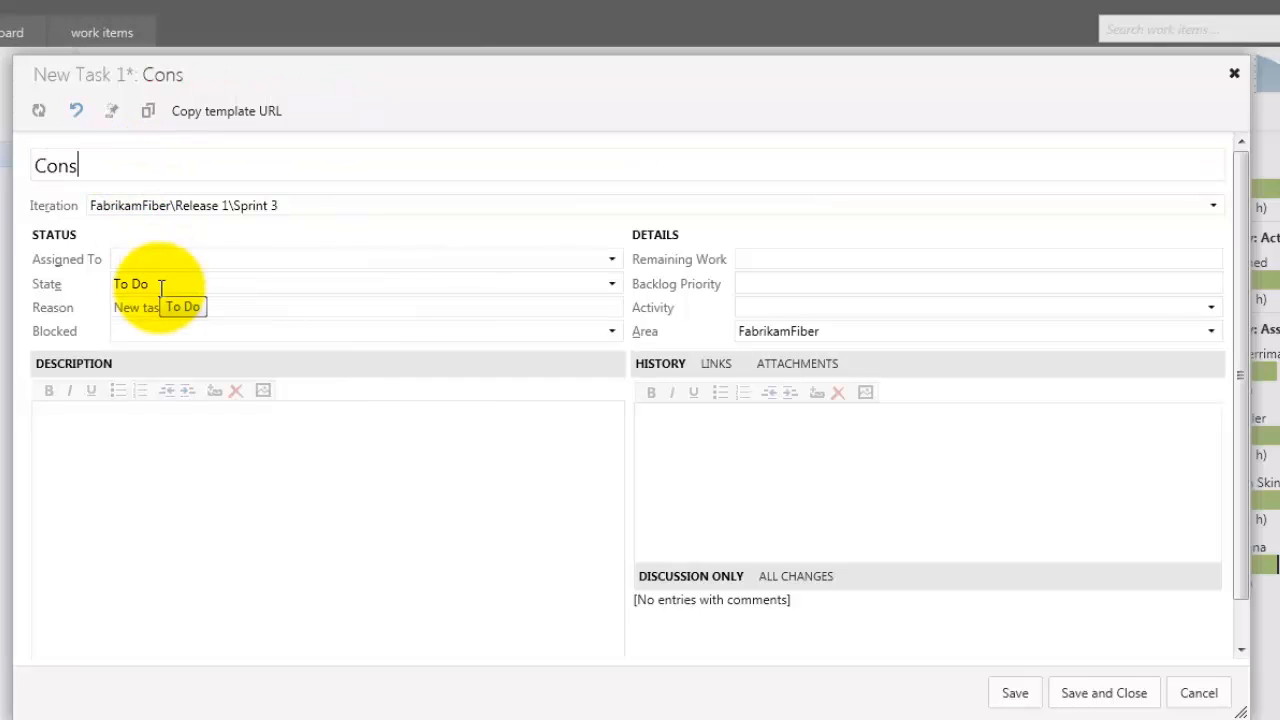
type("ume OD")
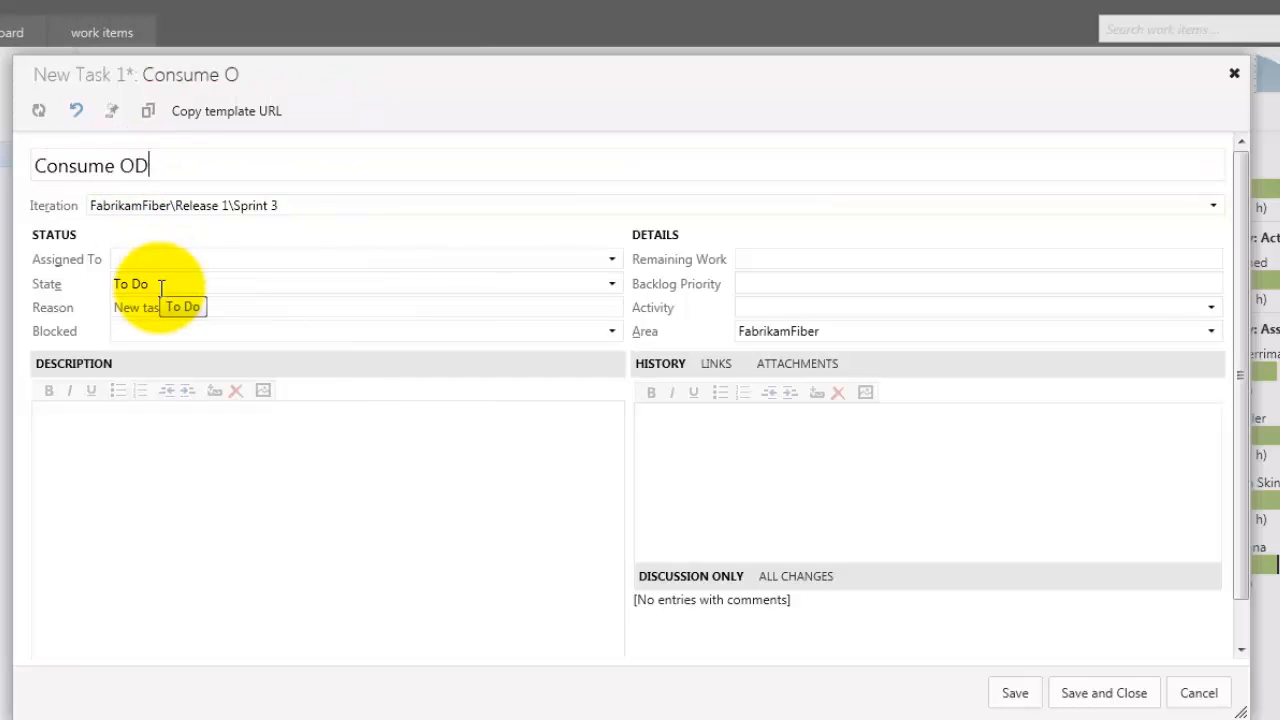
type("ata Feed f")
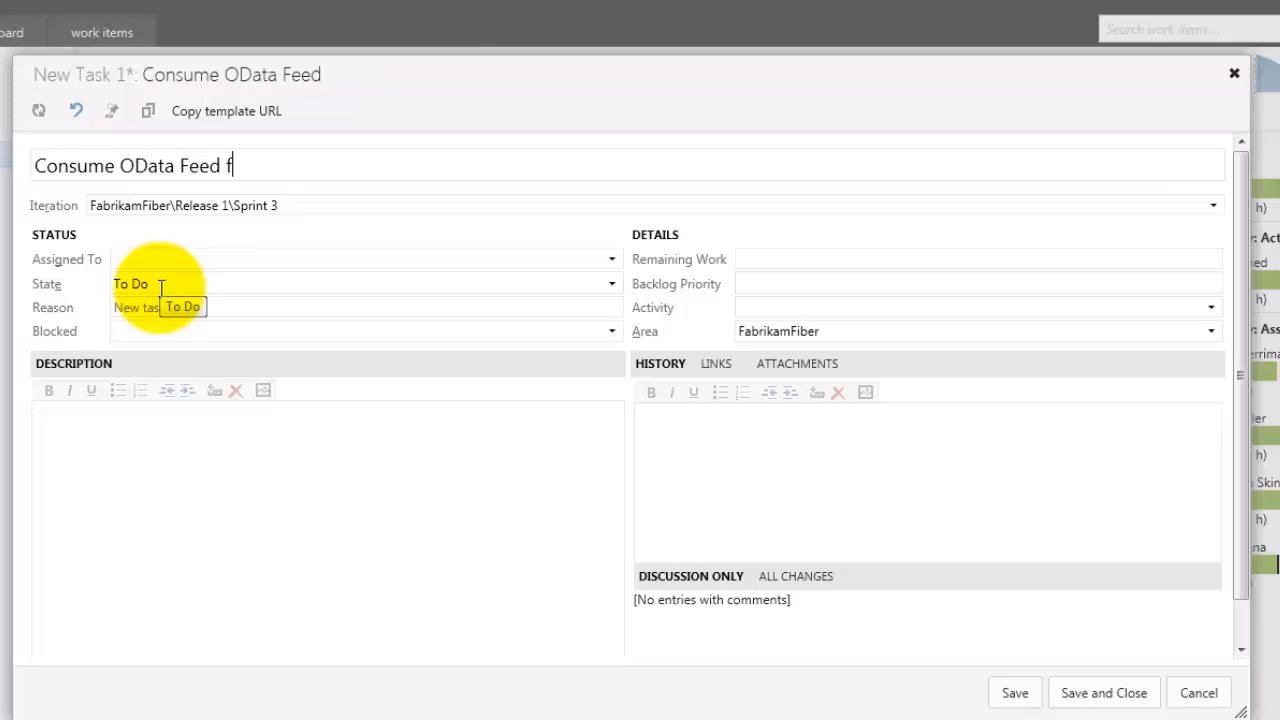
type("or weather A")
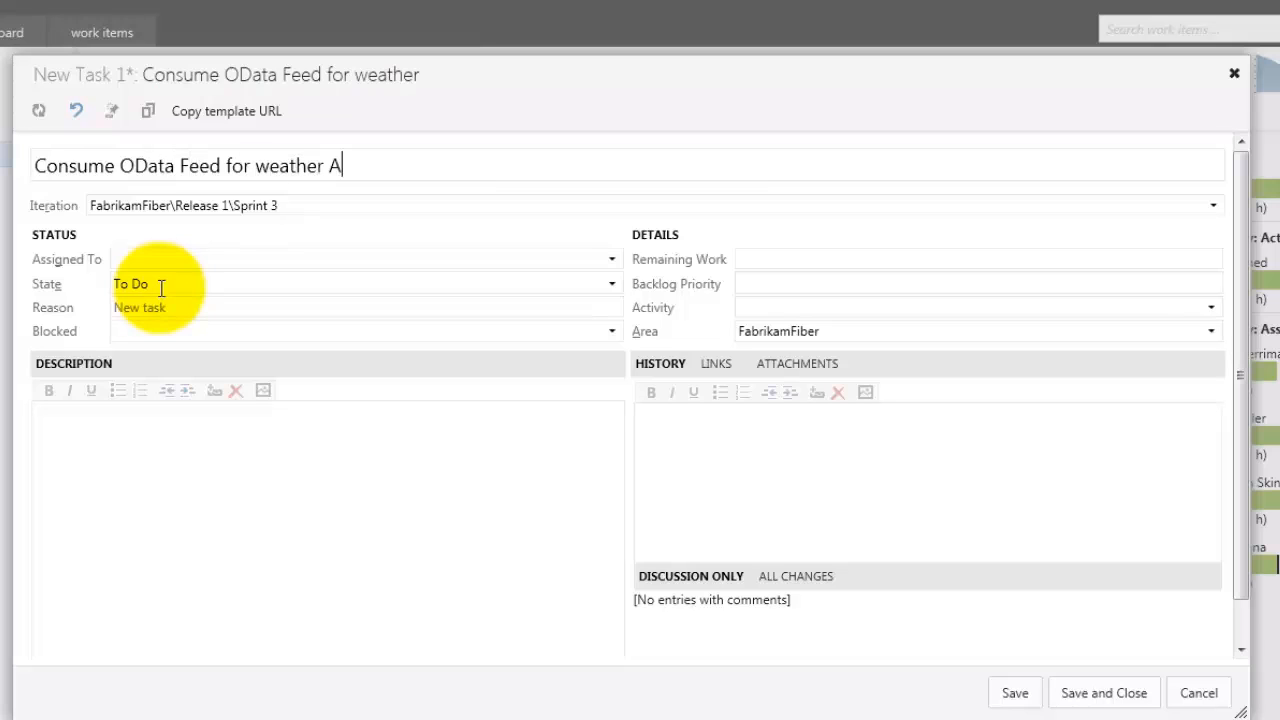
key("BackSpace")
type("alerts")
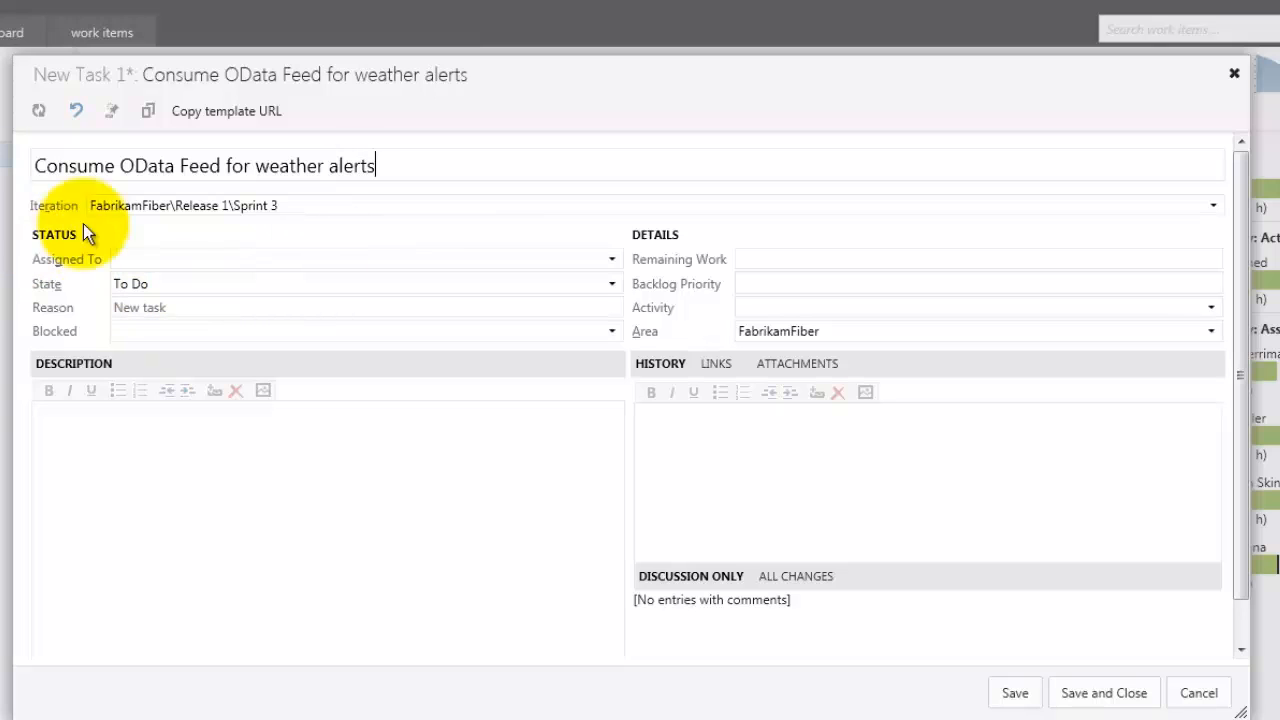
Step: Assign the task to a team member, set its remaining work to 5, and save it
left_click(613, 262)
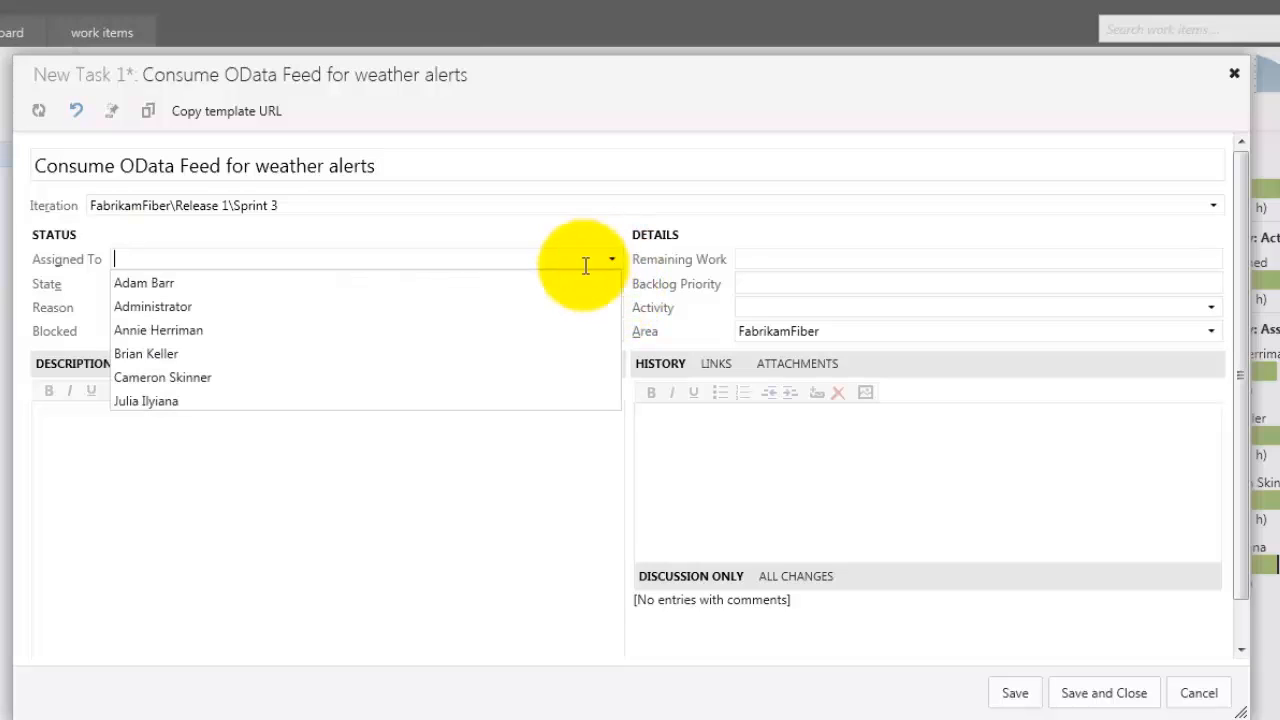
left_click(202, 380)
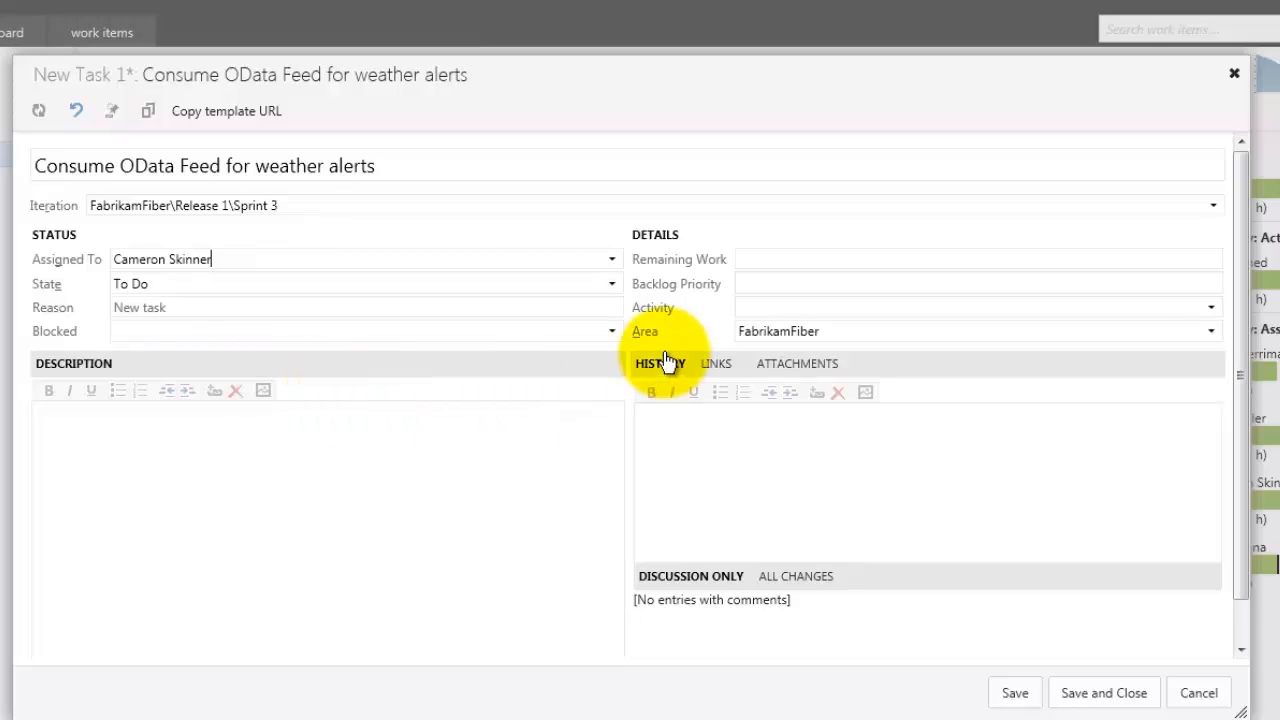
left_click(757, 259)
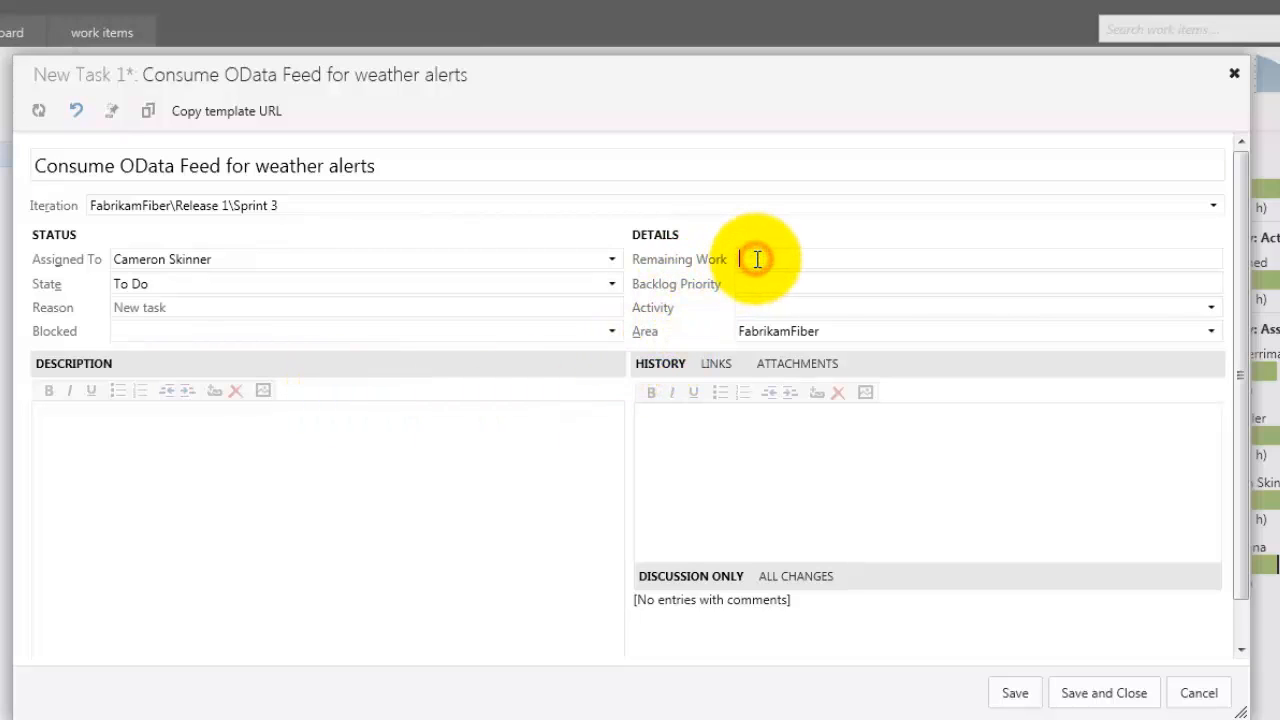
type("5")
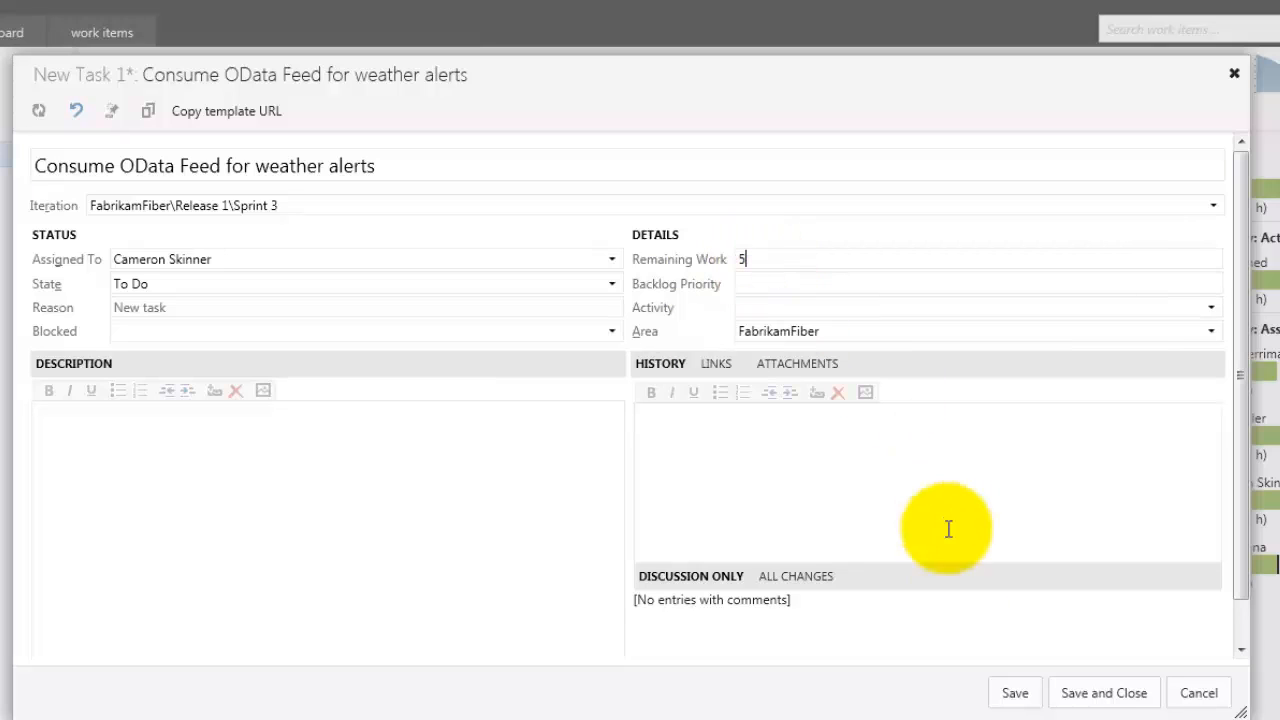
left_click(1105, 693)
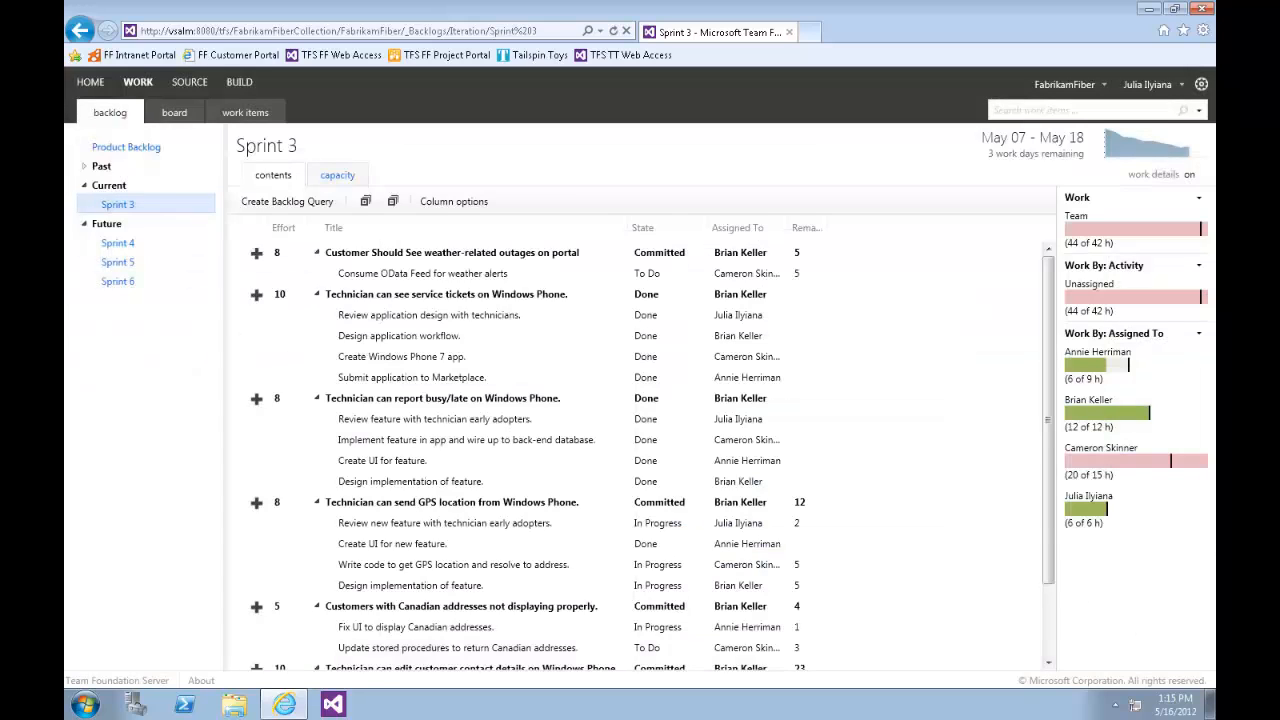
Step: Add a second child task titled "Create UI for alerts" to the weather-outages item
left_click(253, 256)
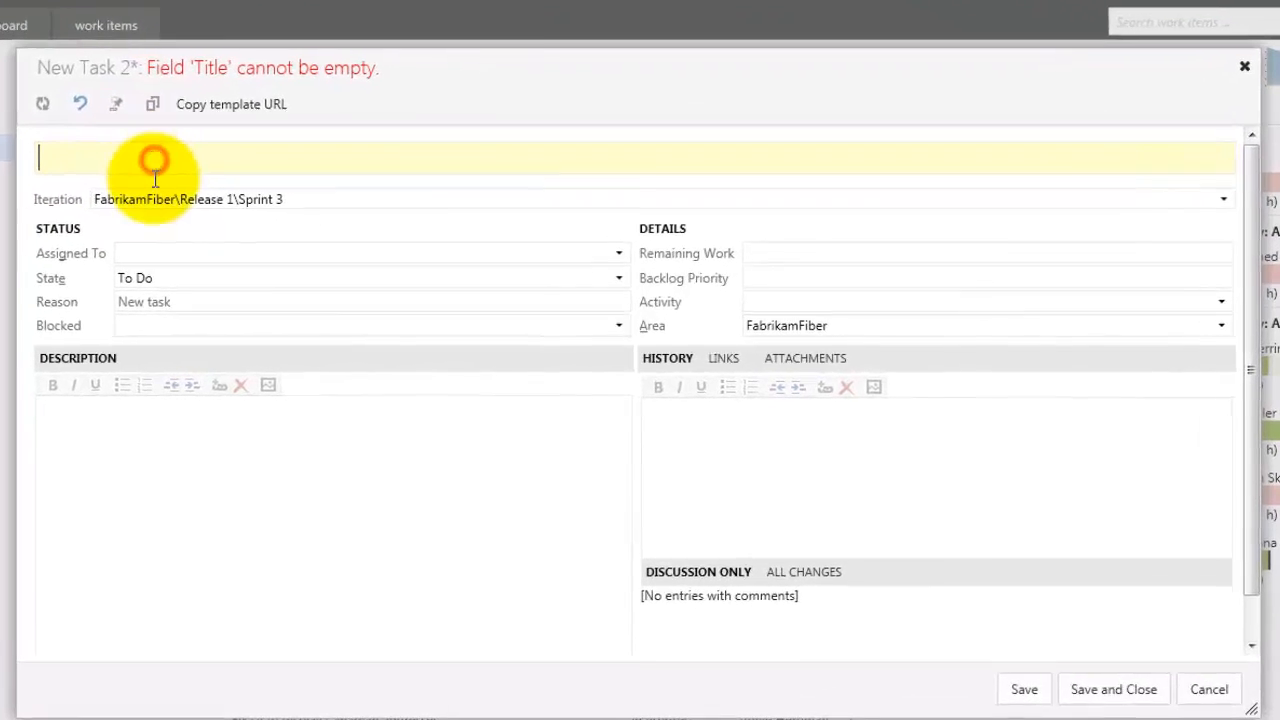
type("C")
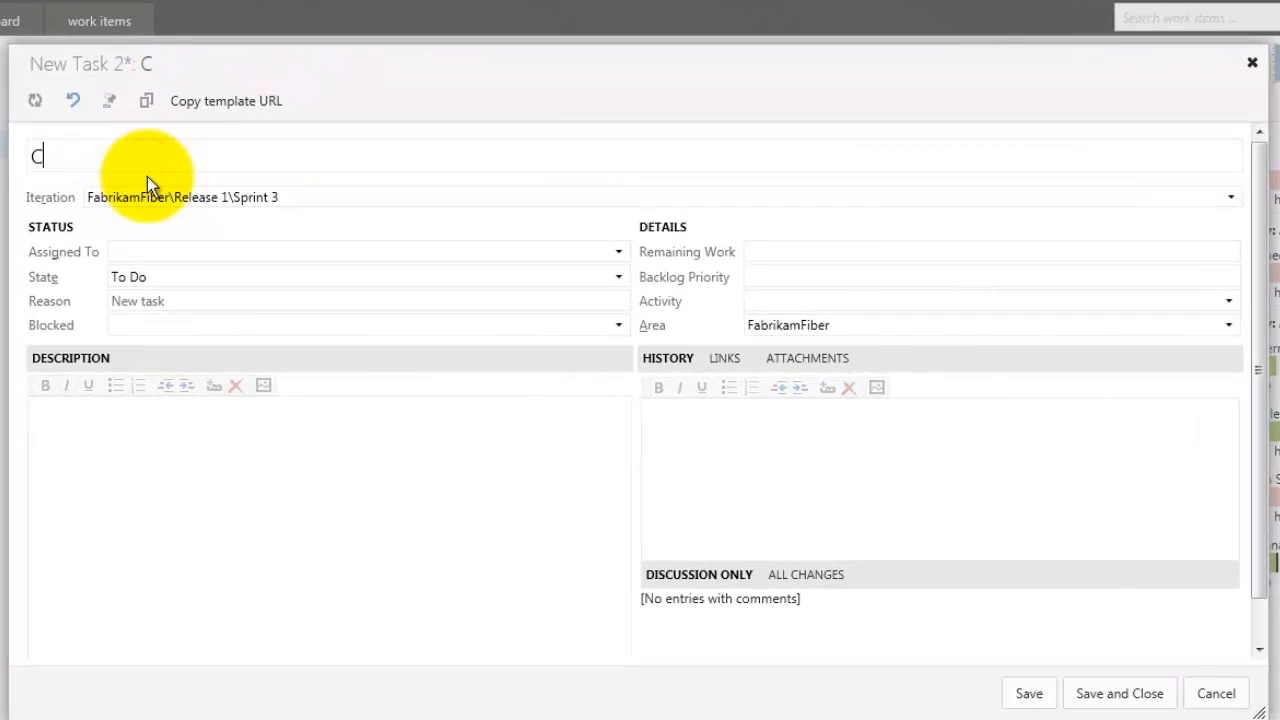
type("reate UI ")
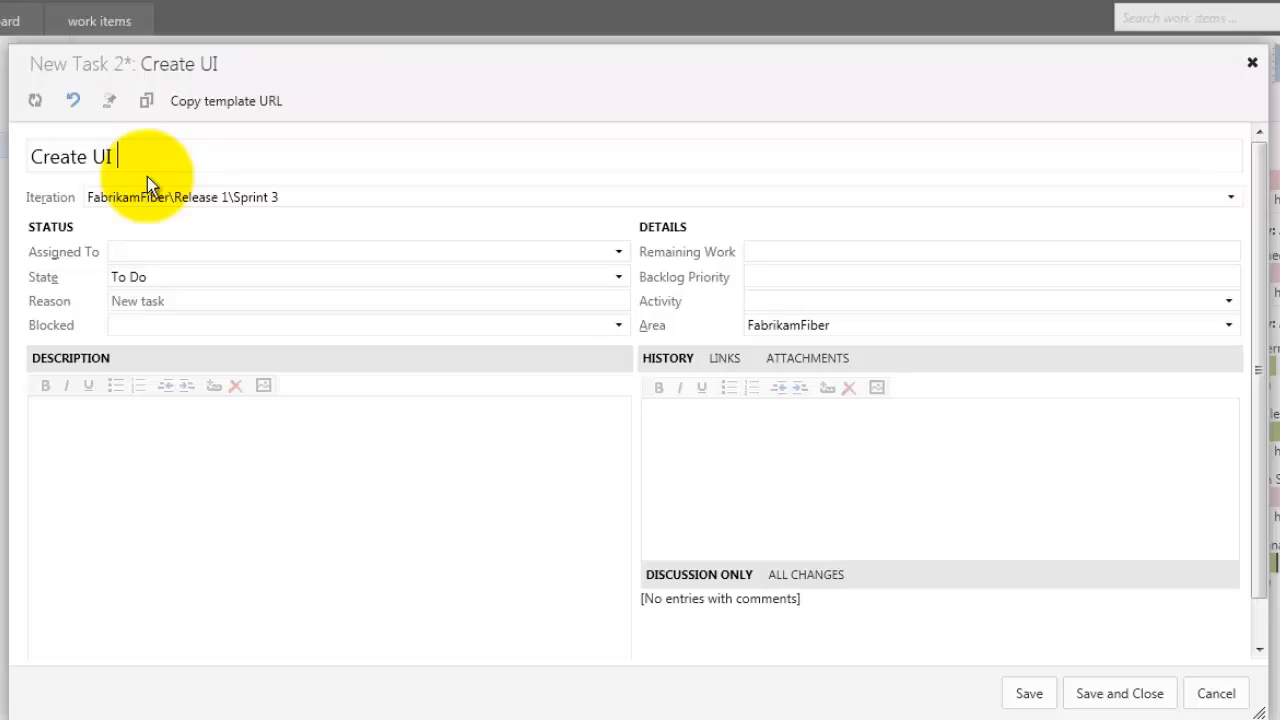
type("for alerts")
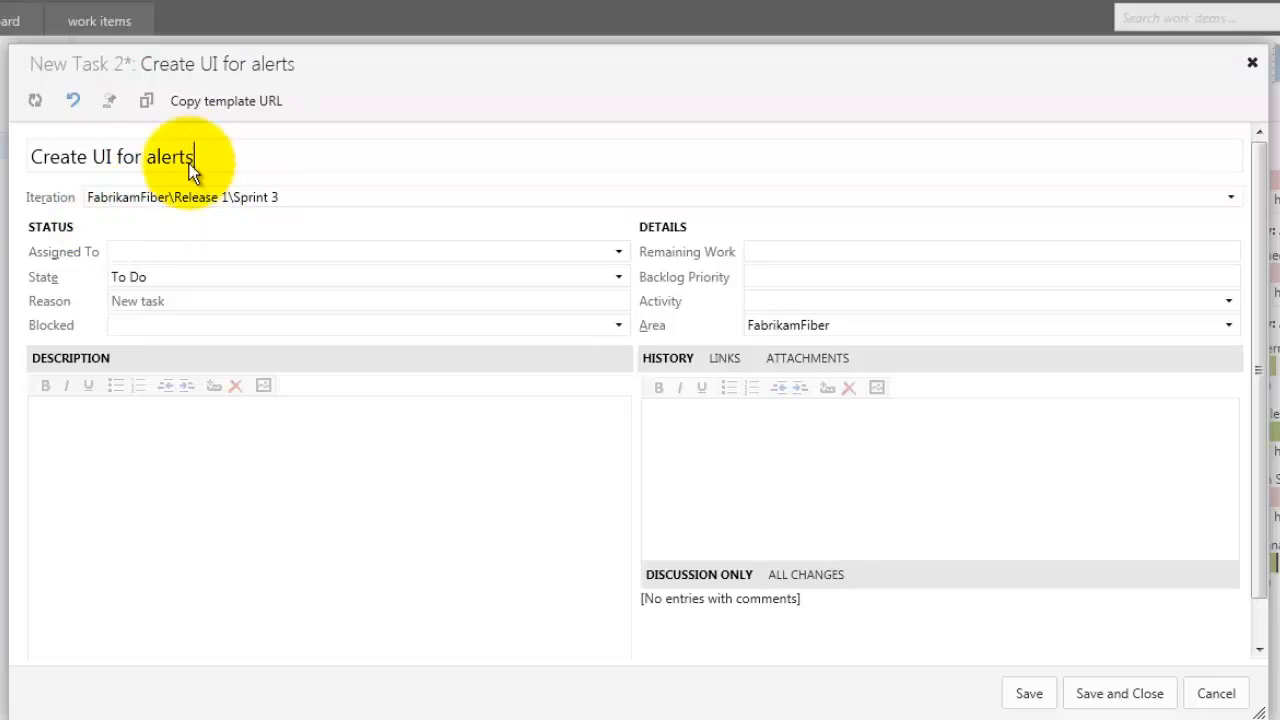
Step: Assign the 'Create UI for alerts' task to a team member, set its remaining work to 3, and save and close it
left_click(619, 252)
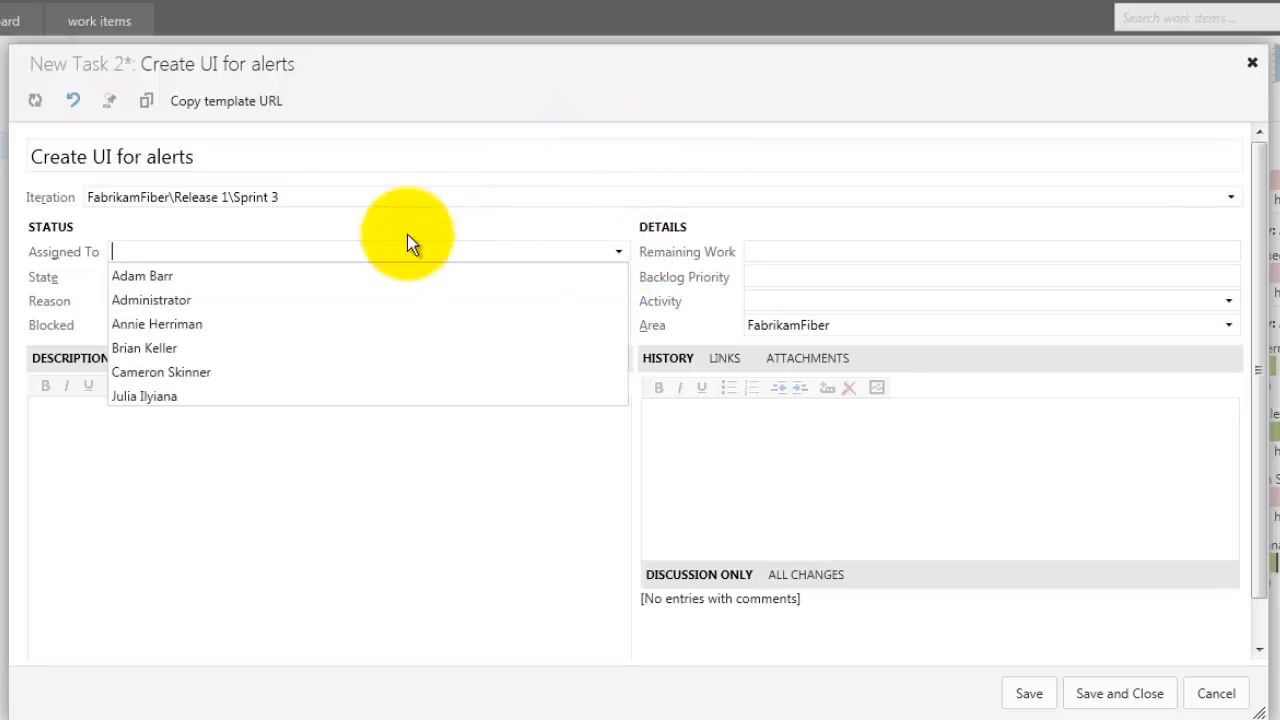
left_click(165, 326)
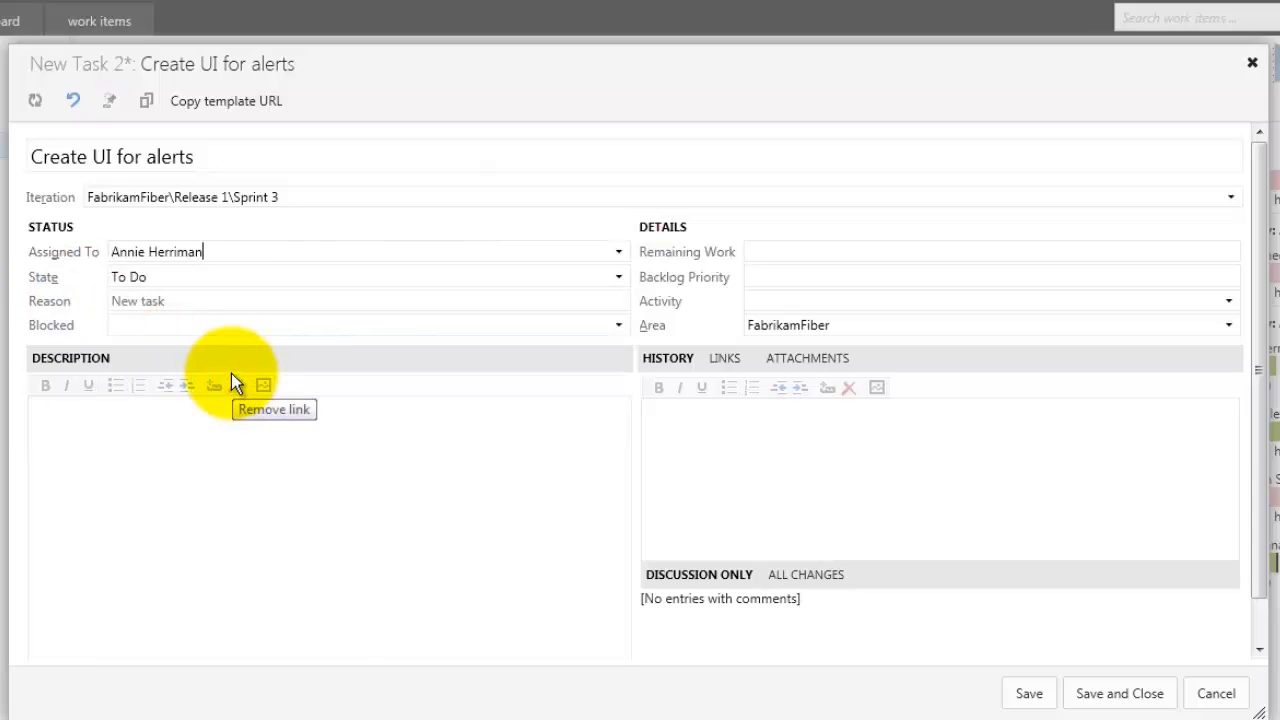
left_click(781, 252)
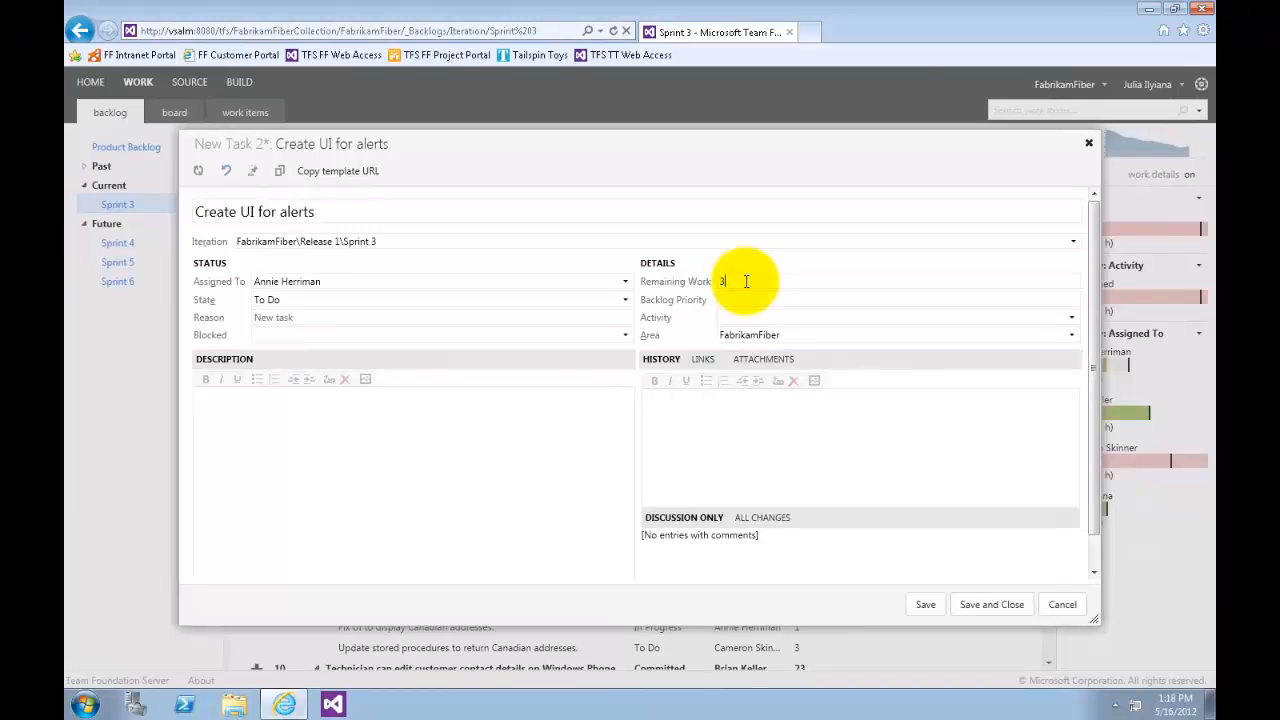
left_click(993, 605)
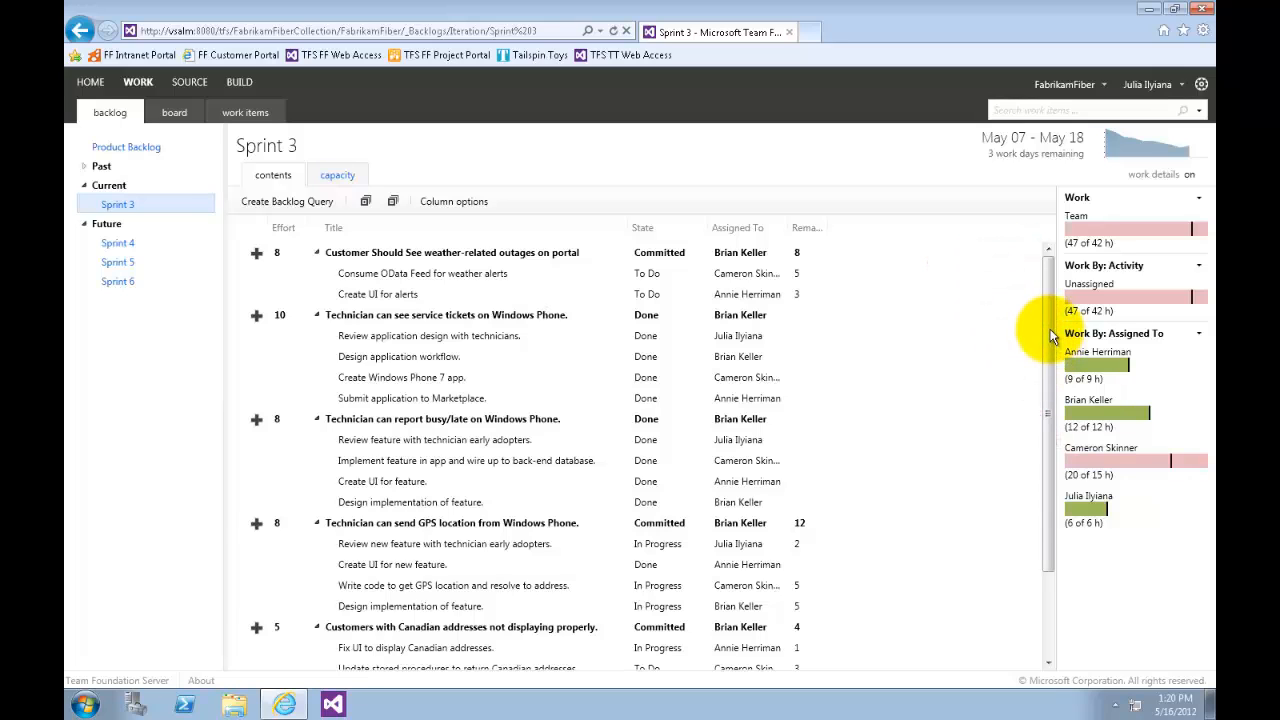
Step: Move the 'Technician can edit customer contact details on Windows Phone' item from Sprint 3 to Sprint 4
left_click_drag(1049, 339, 1062, 469)
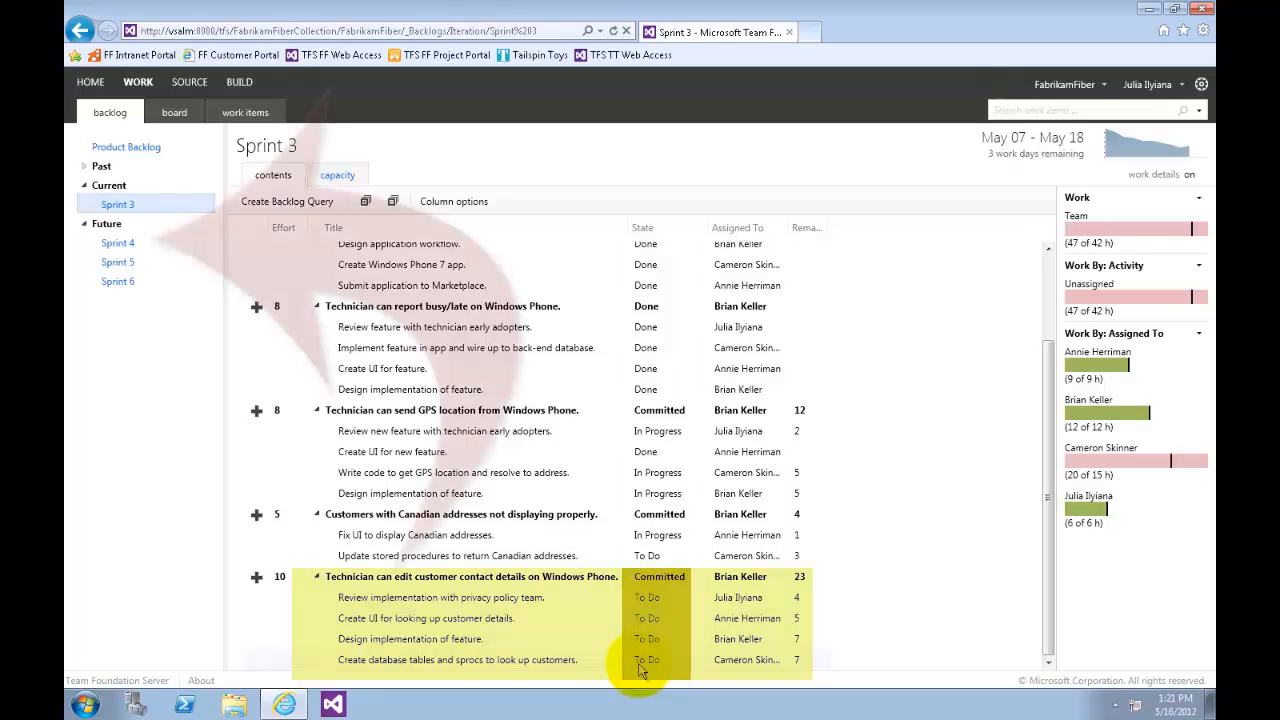
left_click_drag(467, 585, 473, 585)
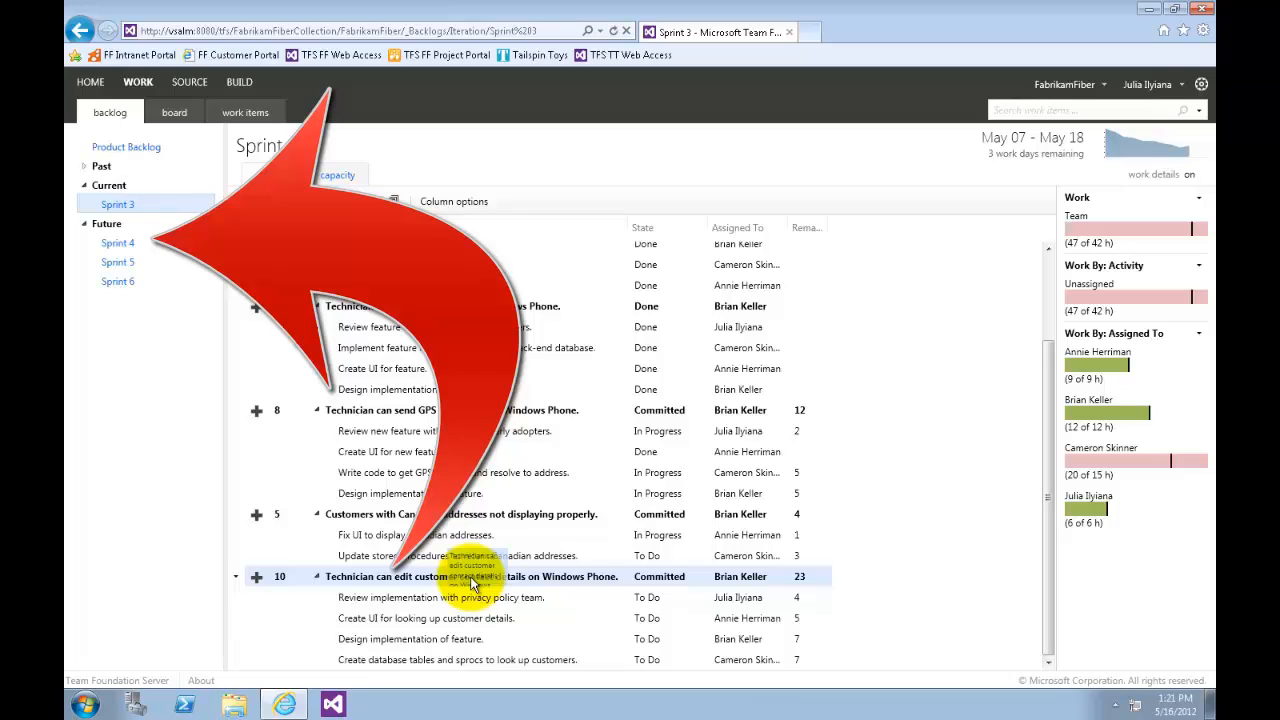
left_click_drag(472, 585, 131, 245)
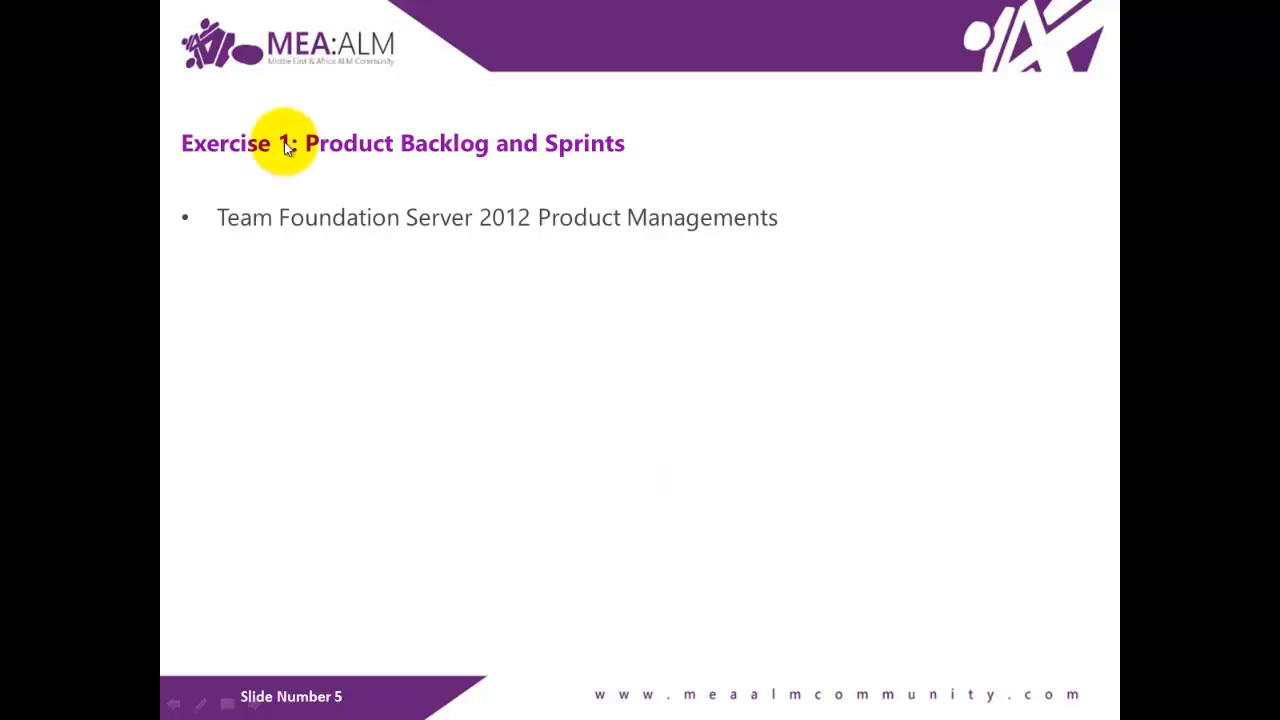
left_click(80, 145)
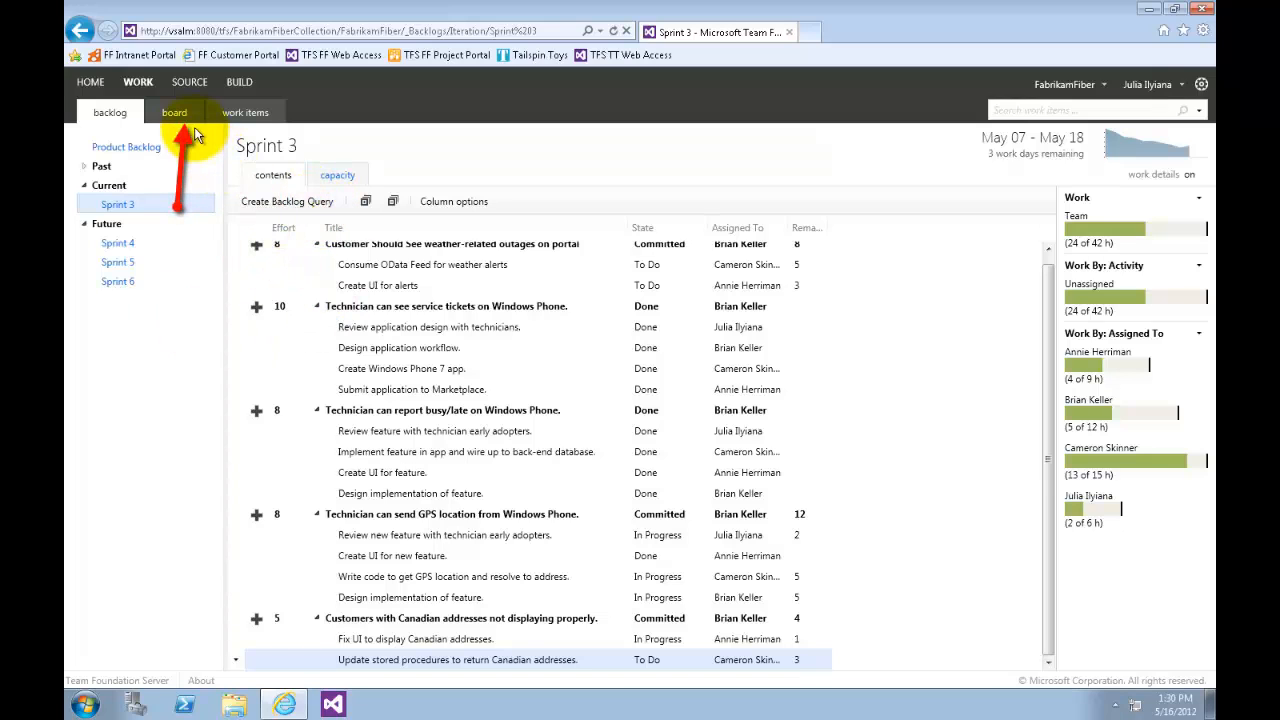
Step: On the Sprint 3 task board, move the 'Consume OData Feed for weather alerts' task to In Progress and set its remaining work to 1
left_click(168, 120)
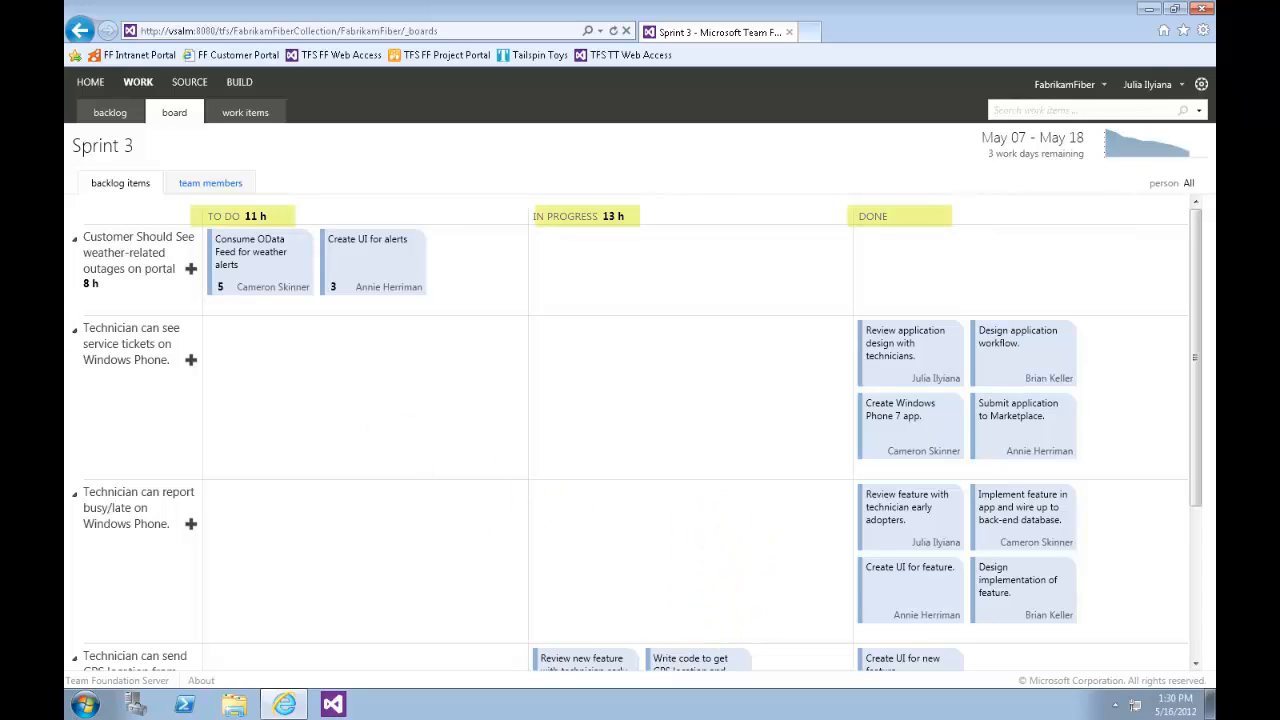
double_click(262, 250)
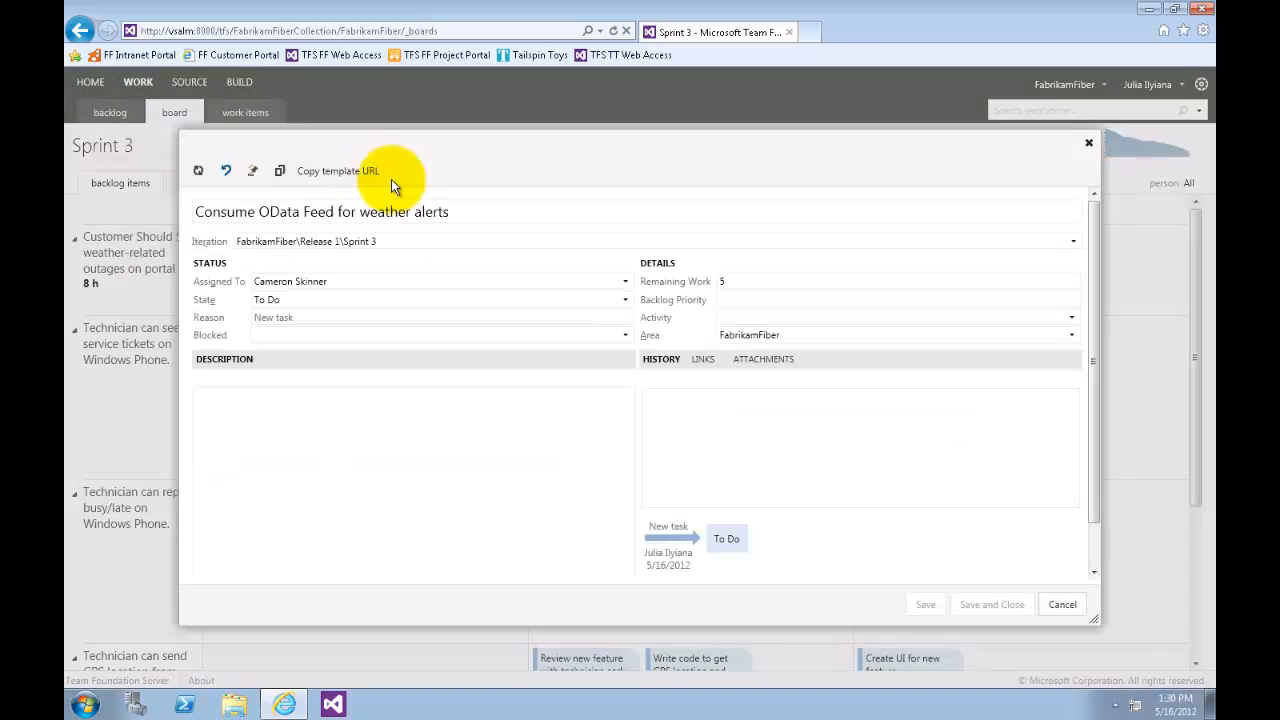
left_click(1059, 601)
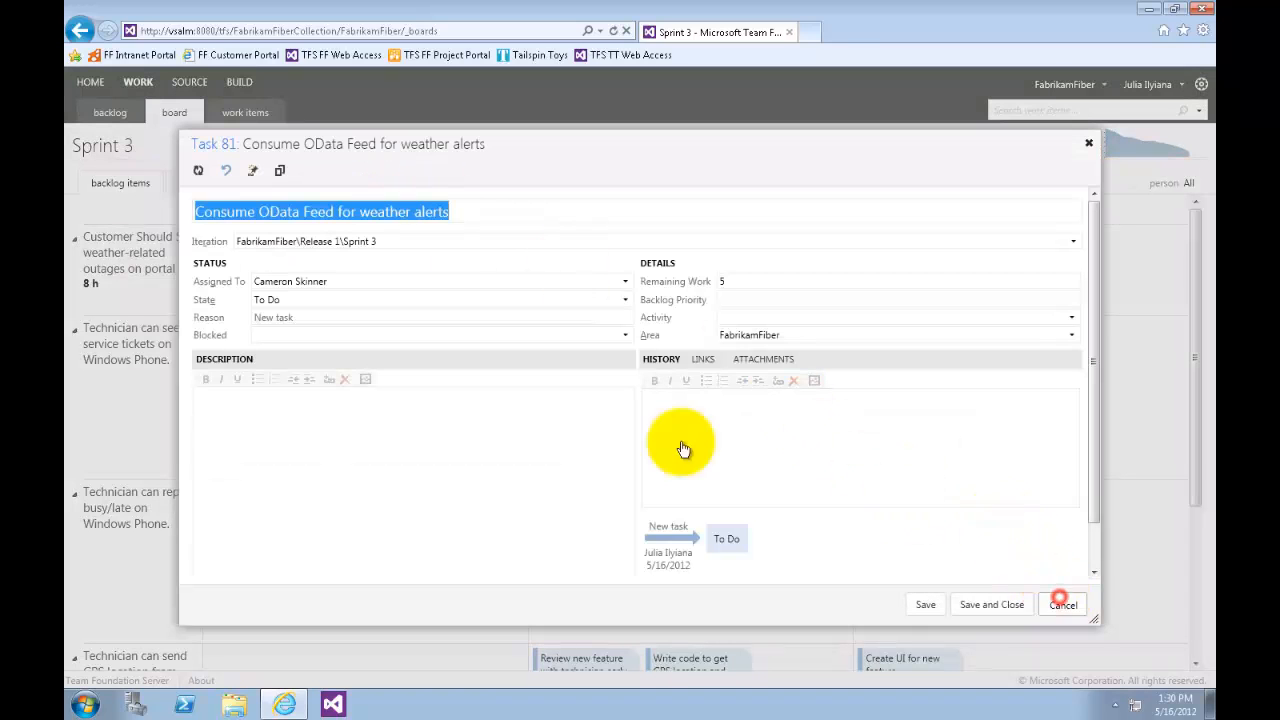
left_click(250, 250)
left_click_drag(298, 266, 620, 265)
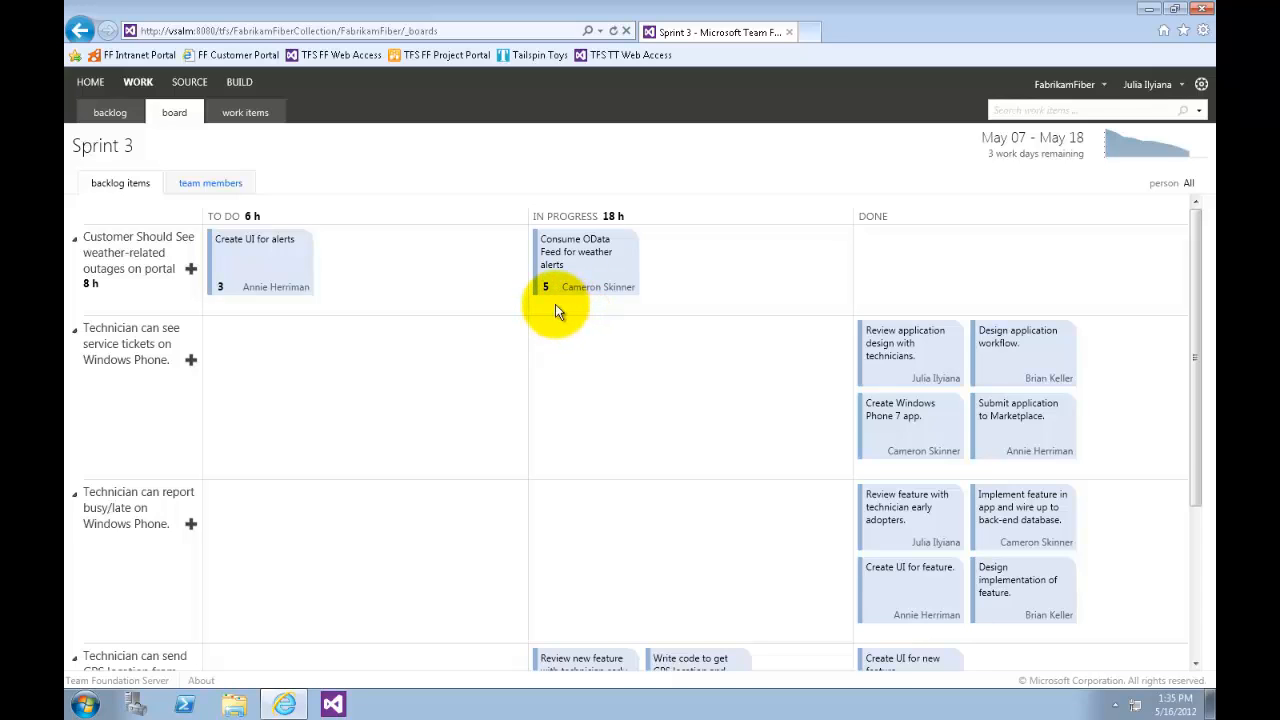
left_click(546, 288)
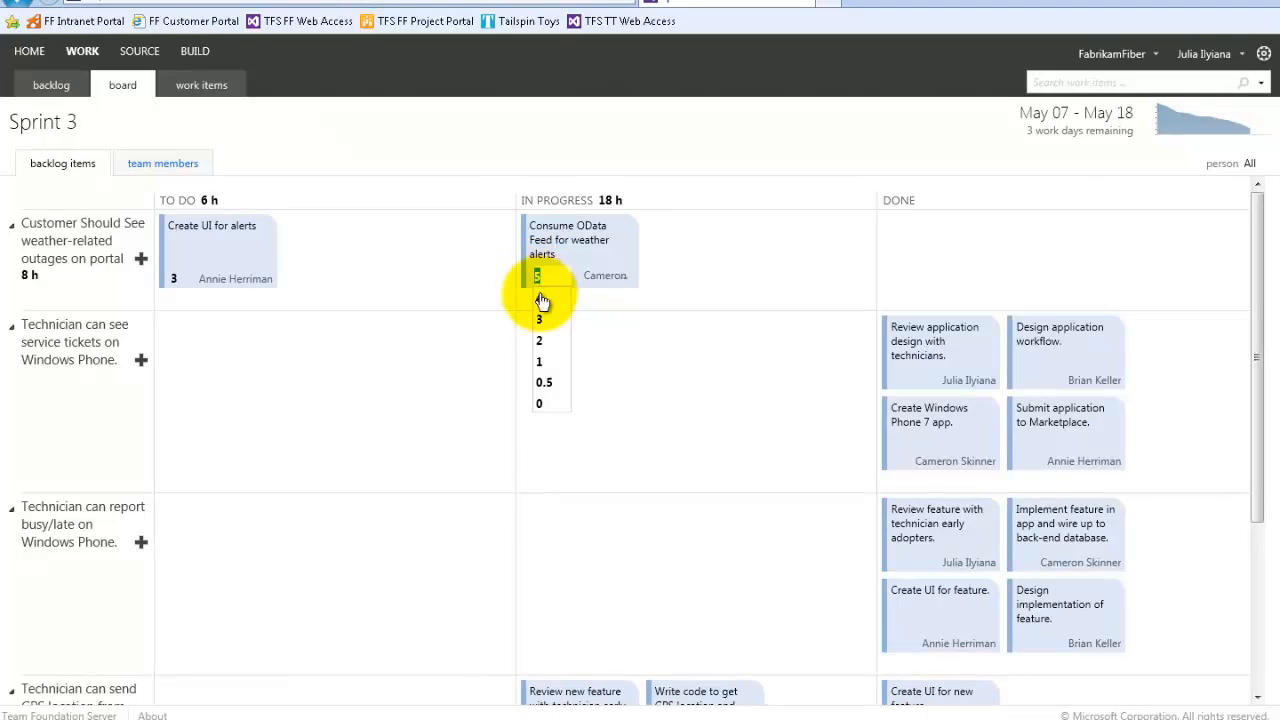
left_click(547, 364)
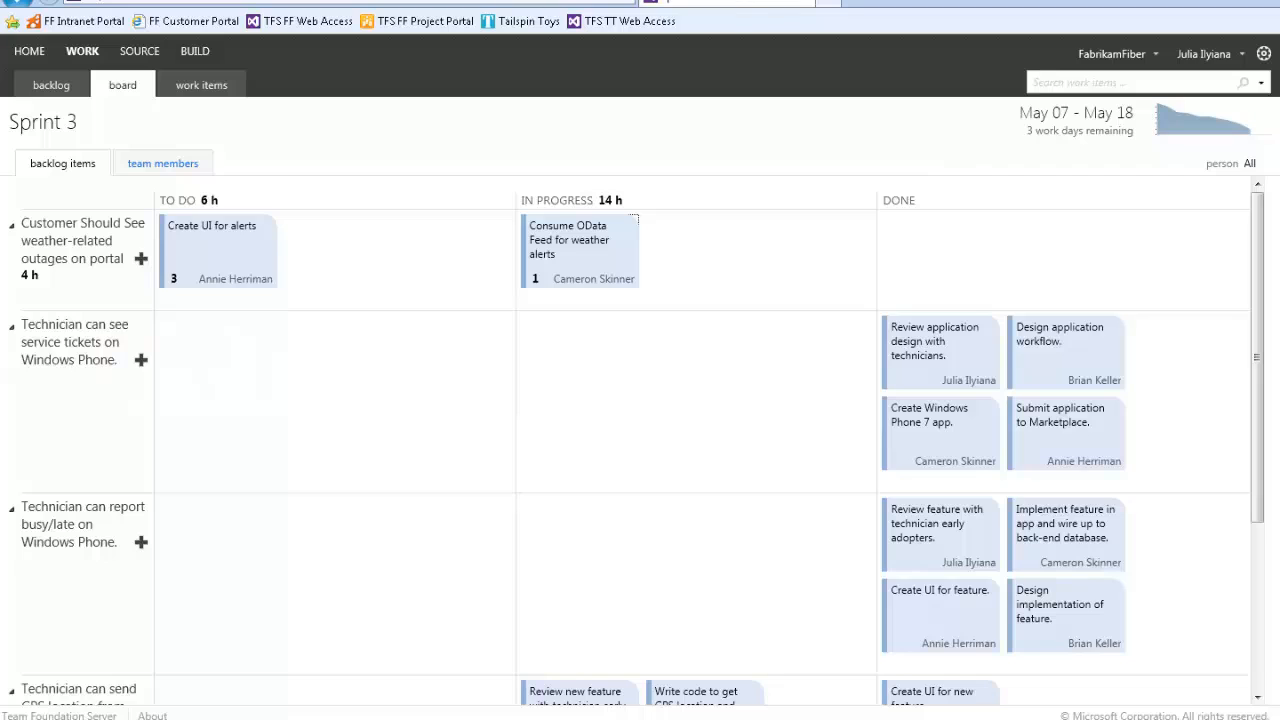
Step: Move the 'Create UI for alerts' task to In Progress and set its remaining work to 1
double_click(218, 252)
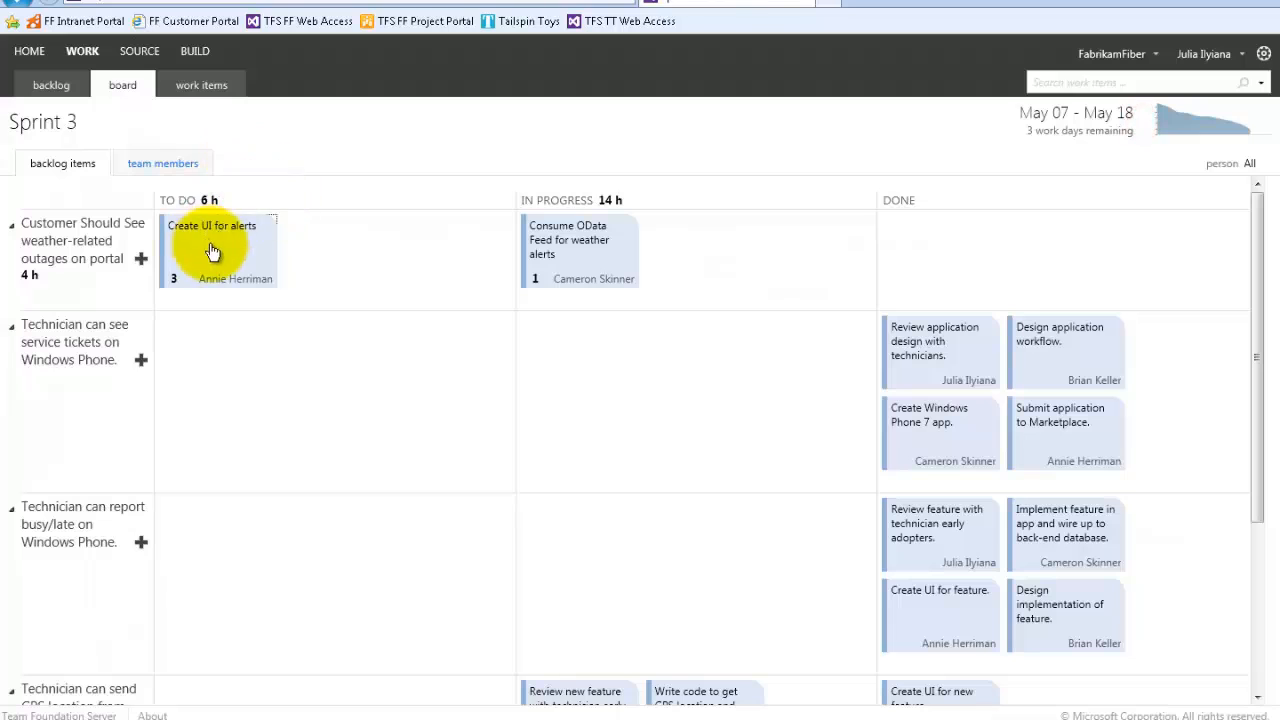
left_click_drag(206, 251, 705, 248)
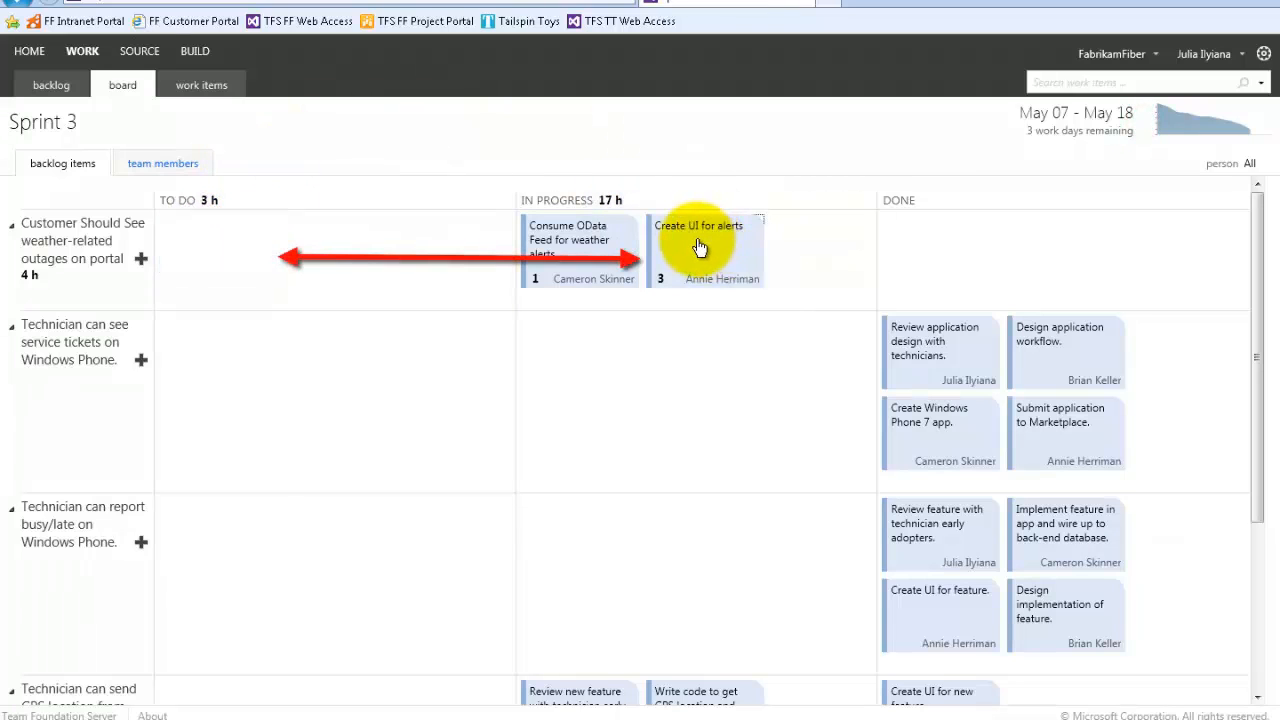
left_click(660, 278)
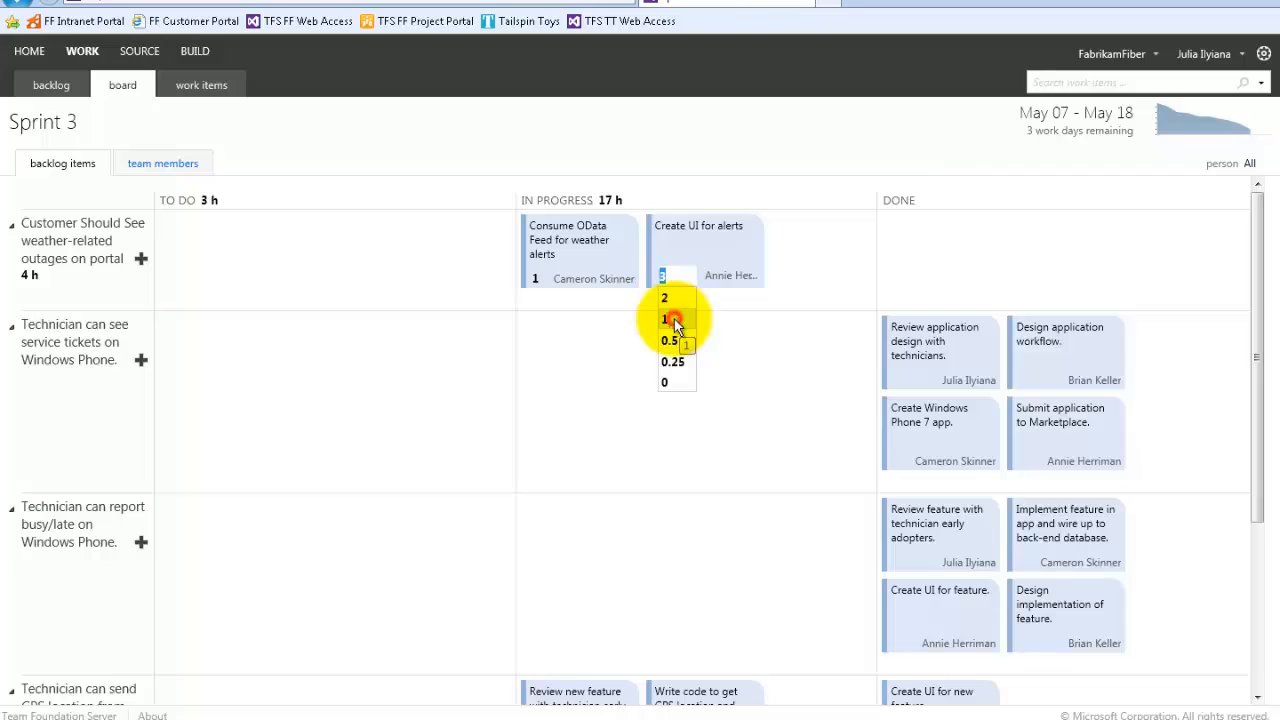
left_click(677, 320)
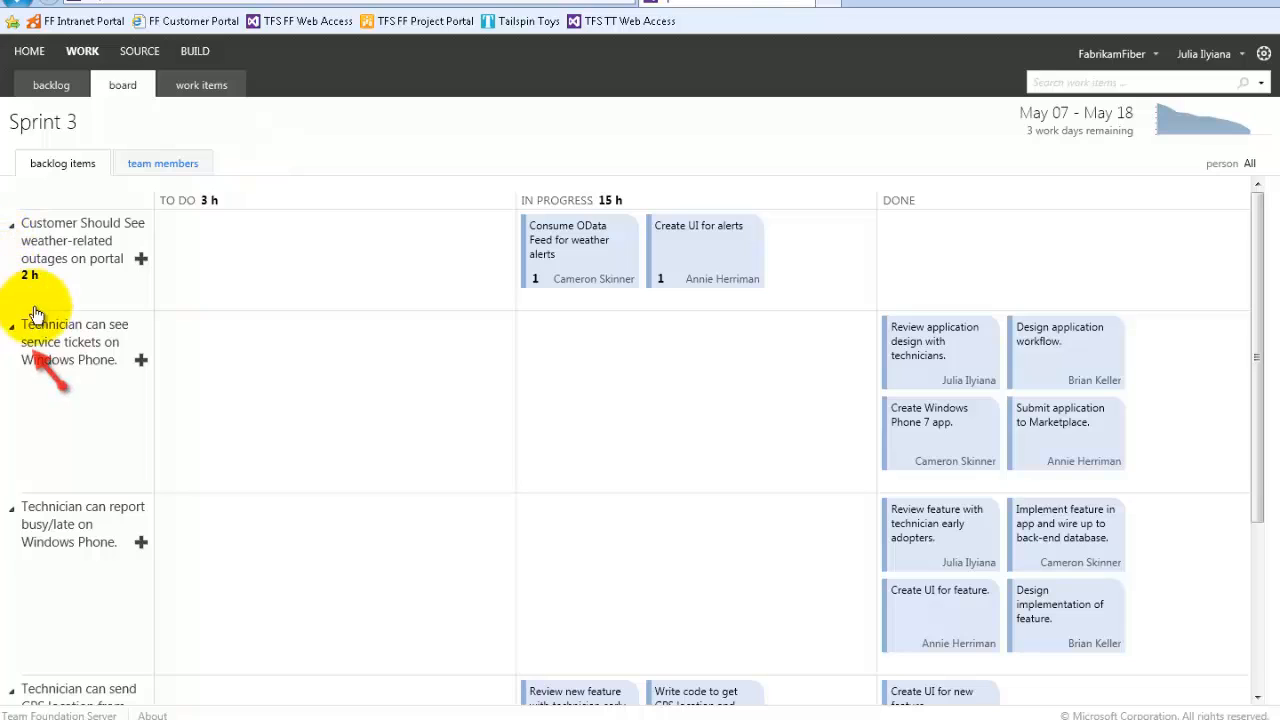
Step: Move the 'Review new feature with technician early adopters' task to Done
left_click(12, 328)
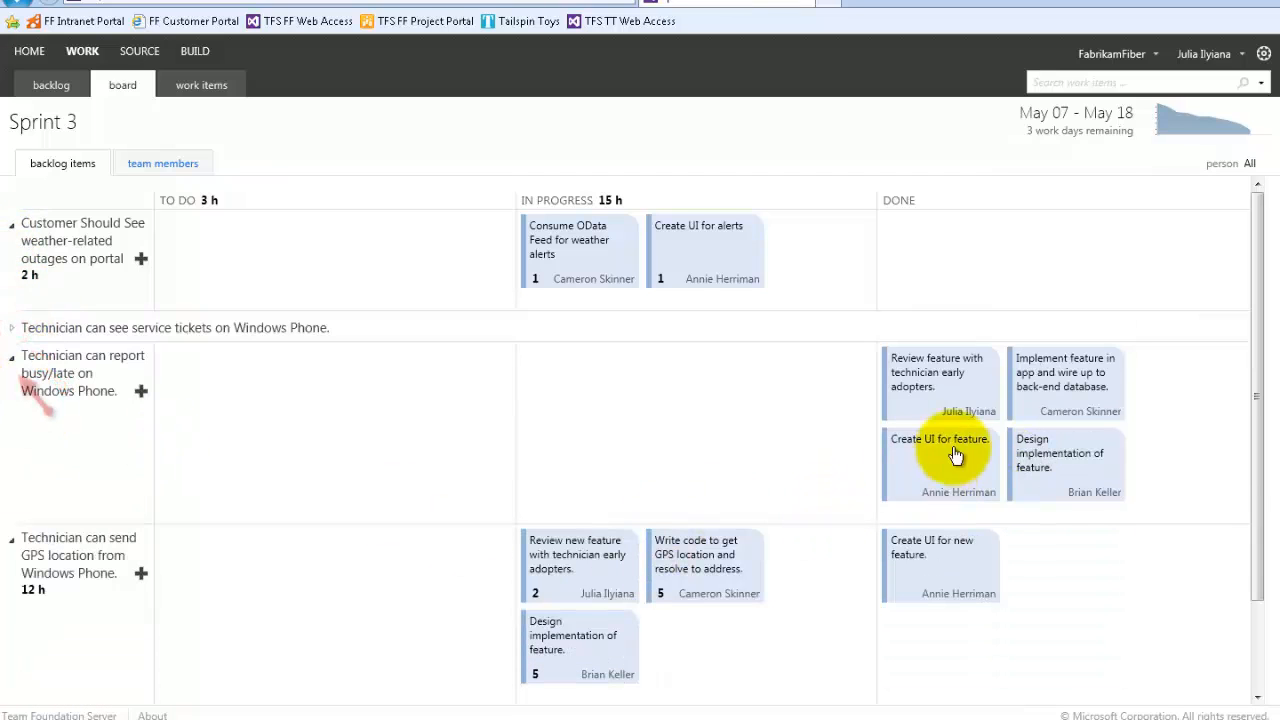
left_click(12, 357)
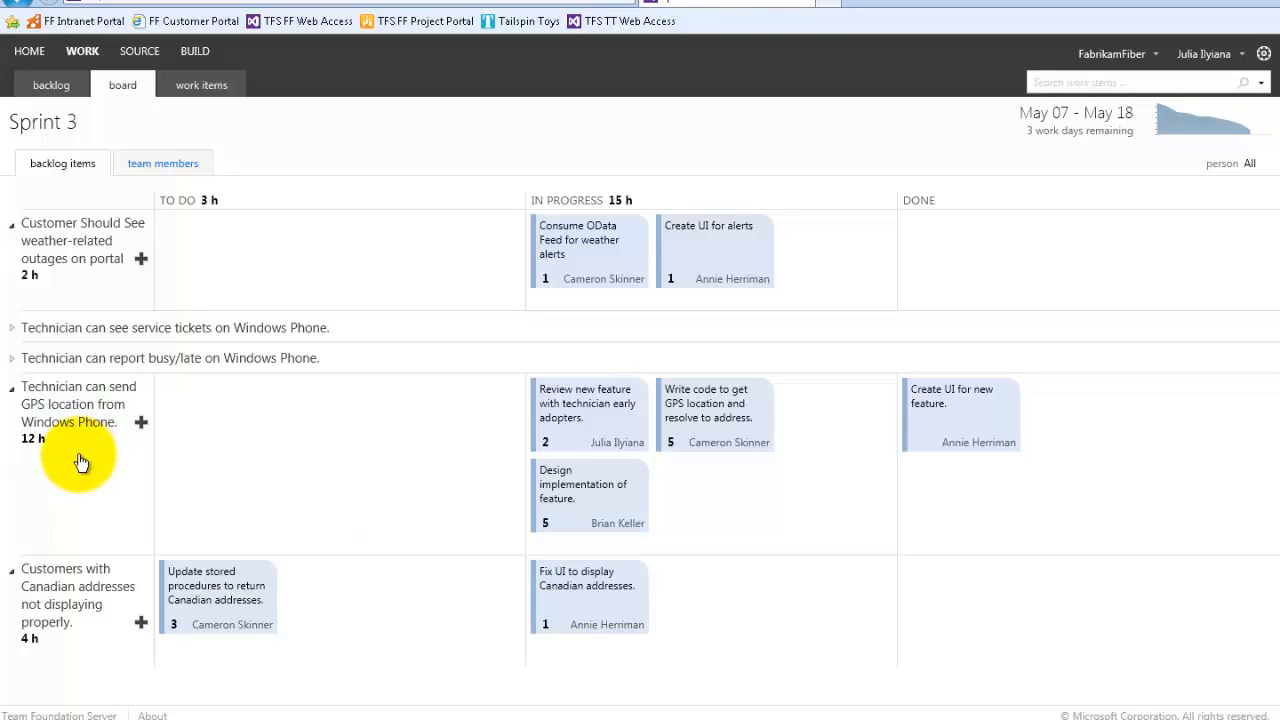
double_click(572, 398)
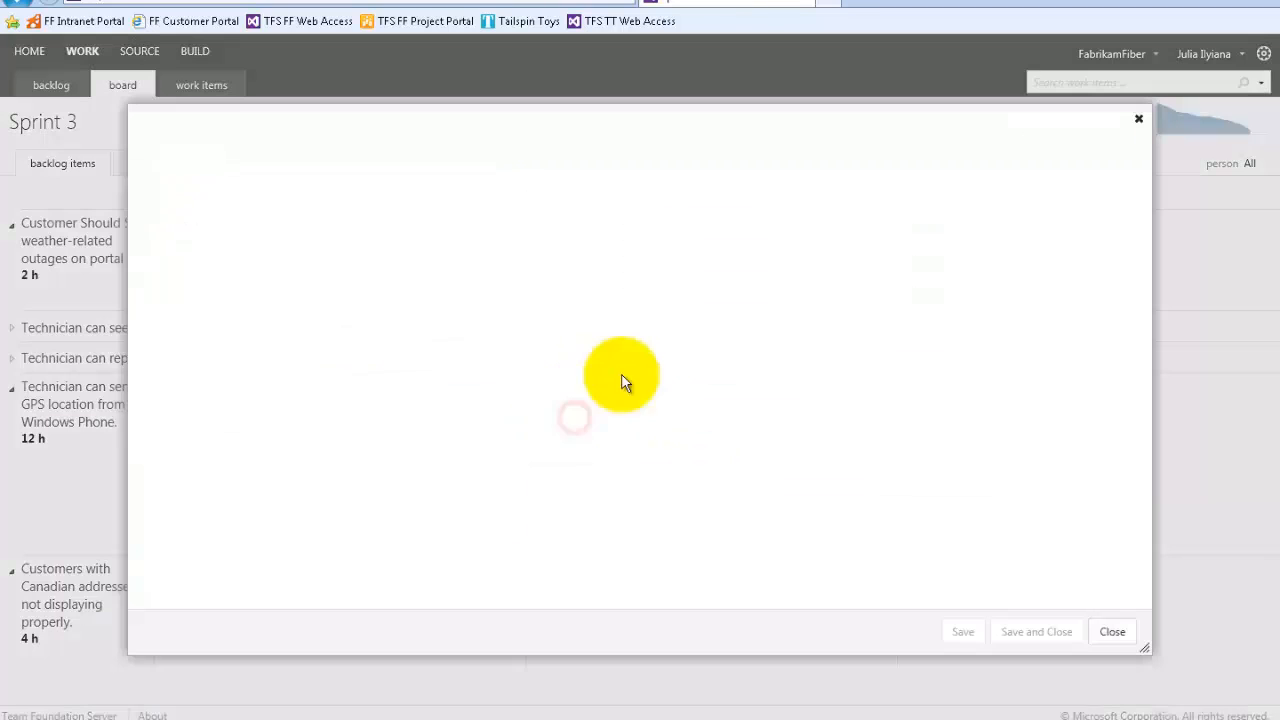
left_click(1139, 121)
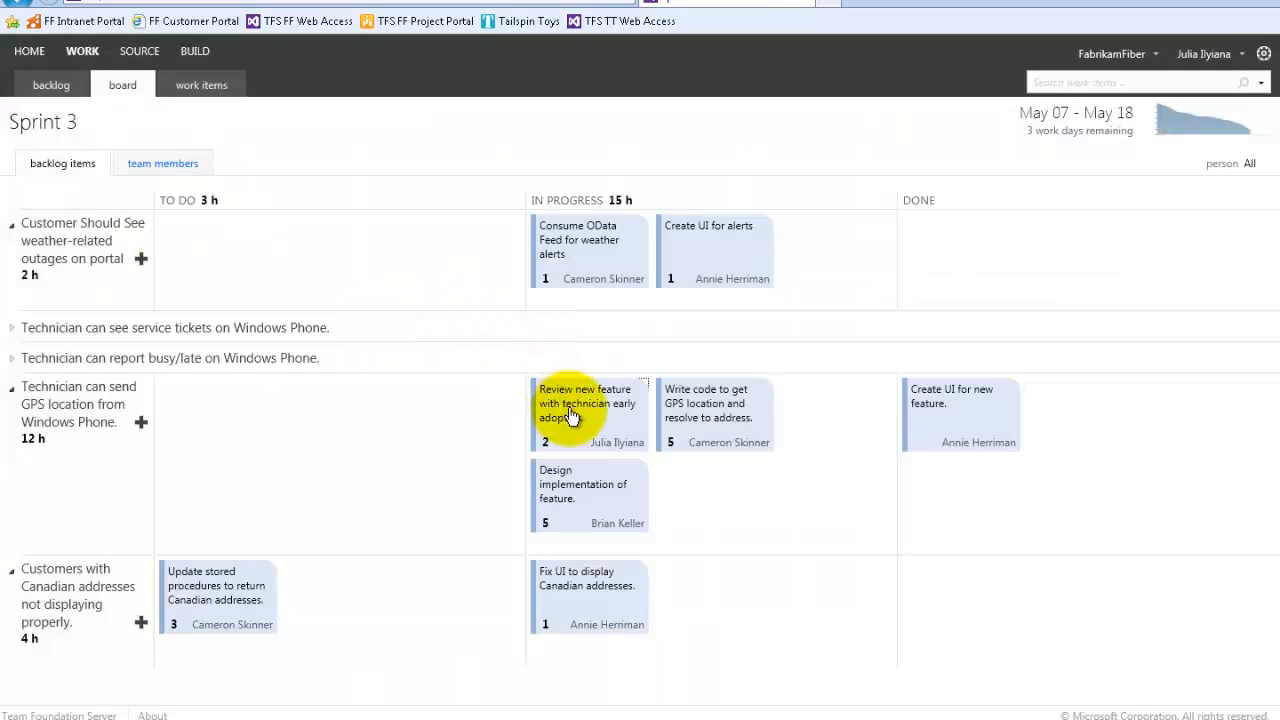
left_click_drag(583, 397, 992, 490)
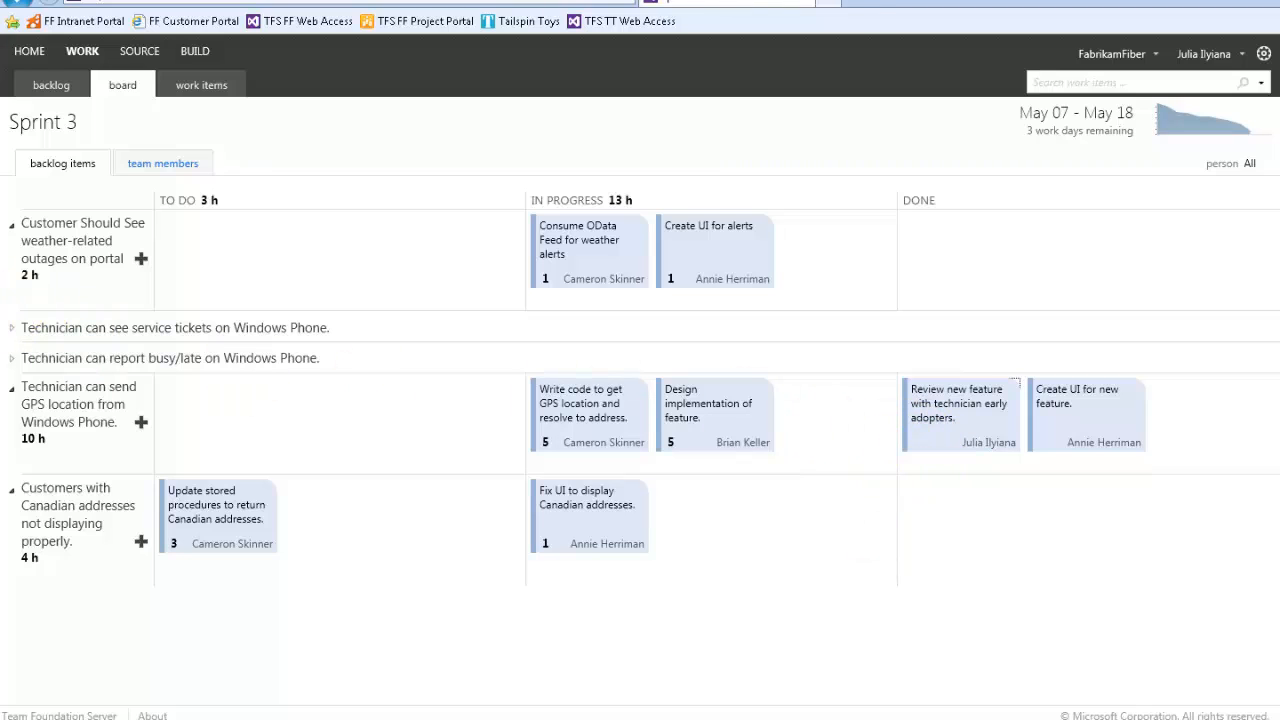
Step: Open the Sprint 3 burndown chart to review remaining work, then close it
left_click(1241, 140)
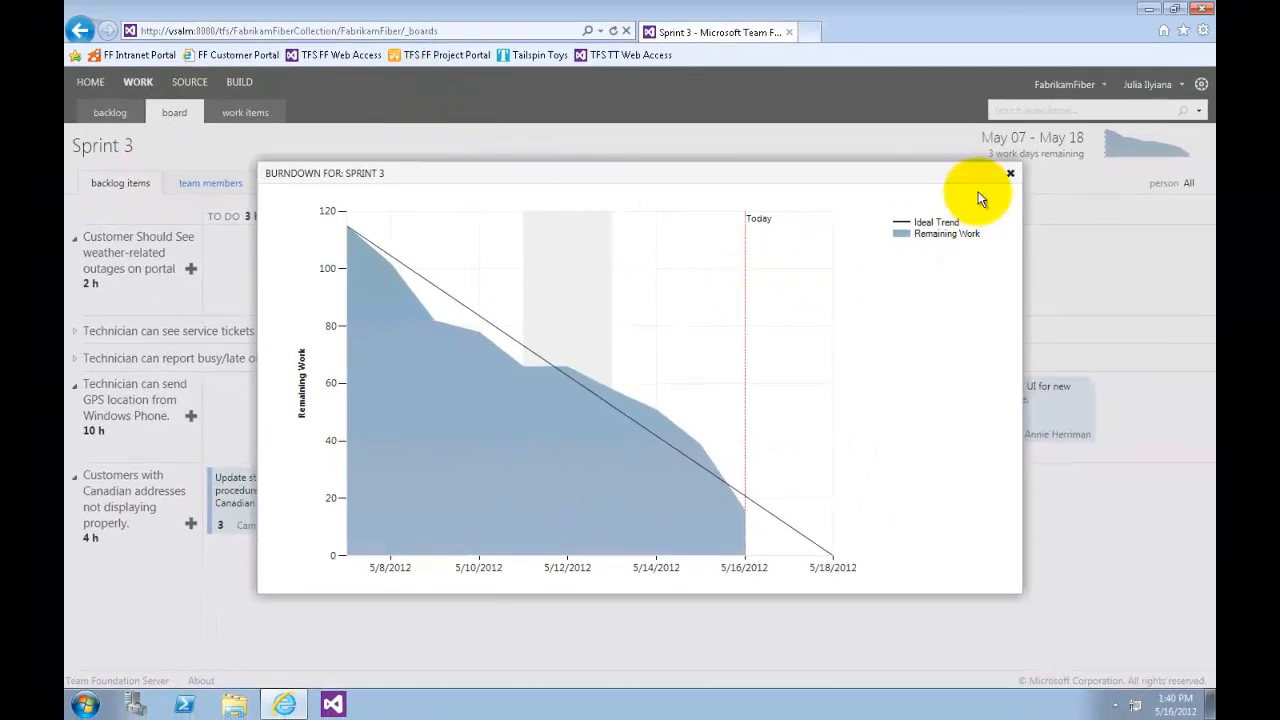
left_click(1011, 177)
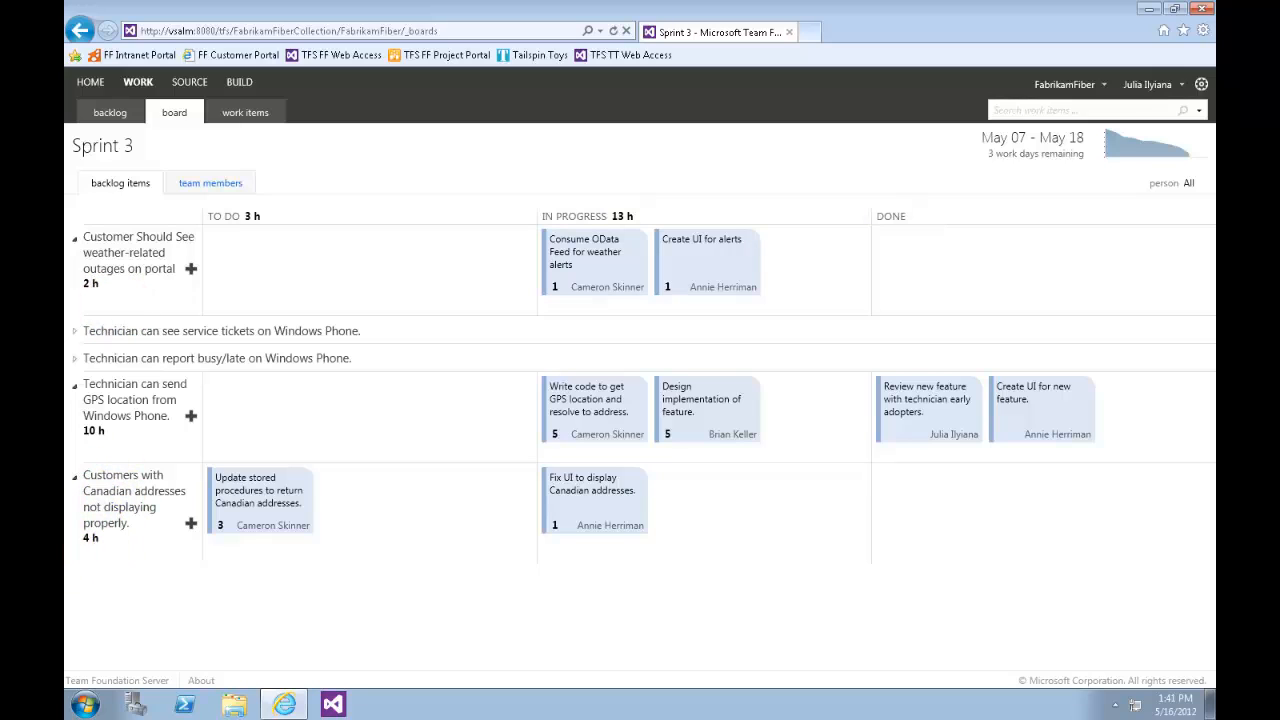
left_click(222, 183)
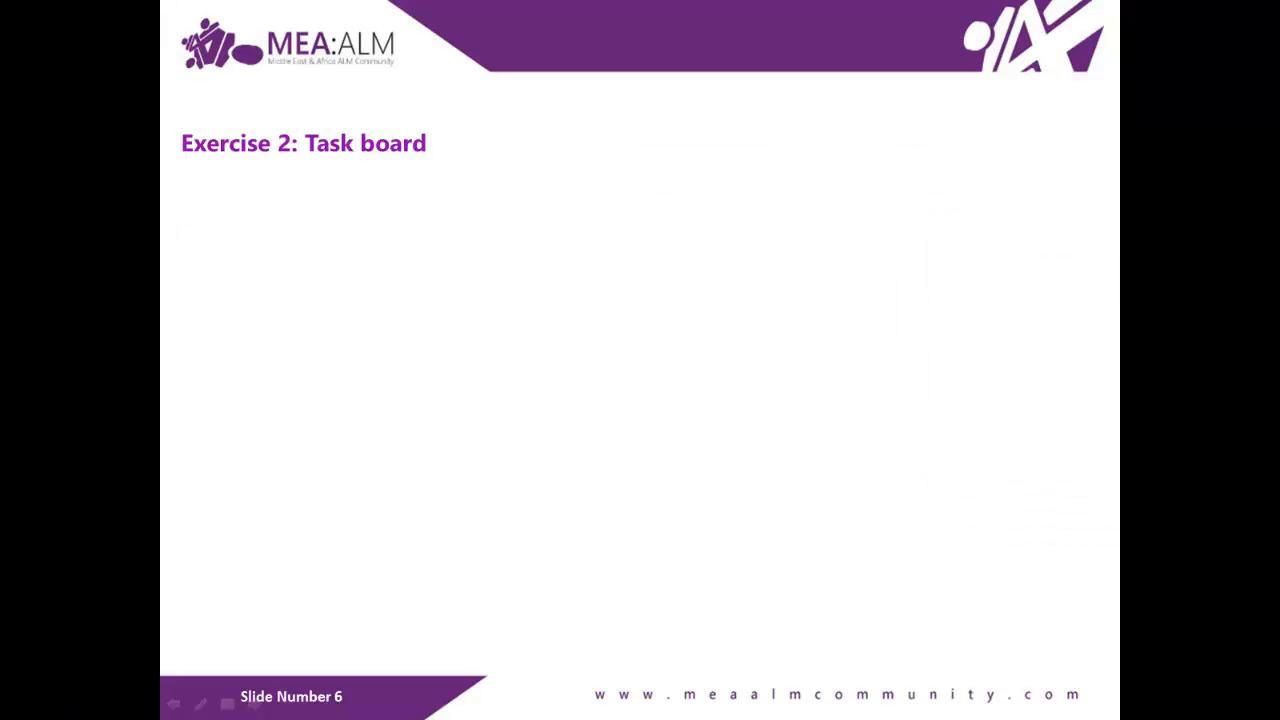
key("Right")
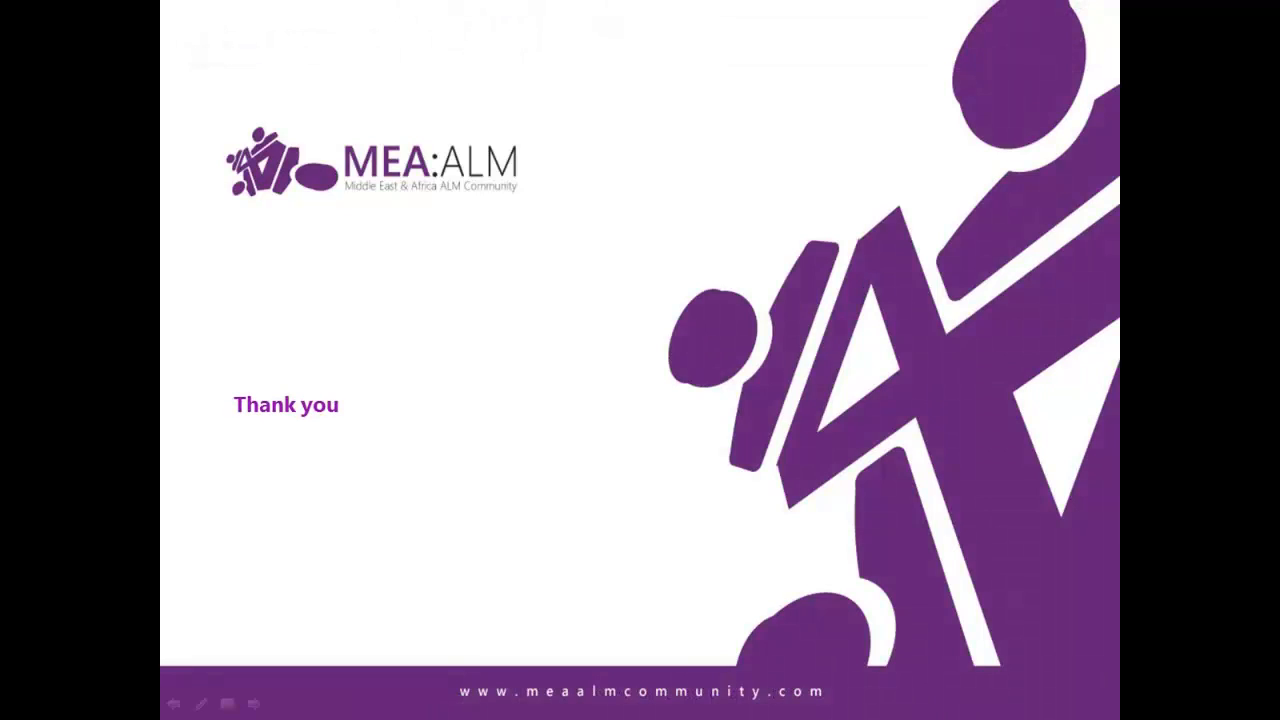